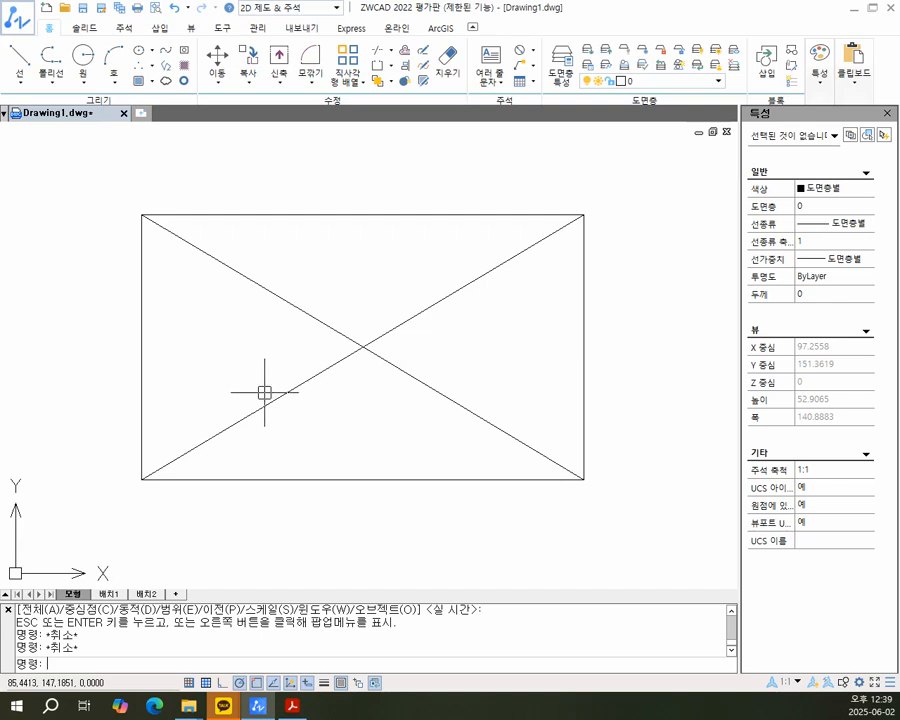
# Turn object snap off and back on.
pyautogui.press('F3')
pyautogui.press('F3')
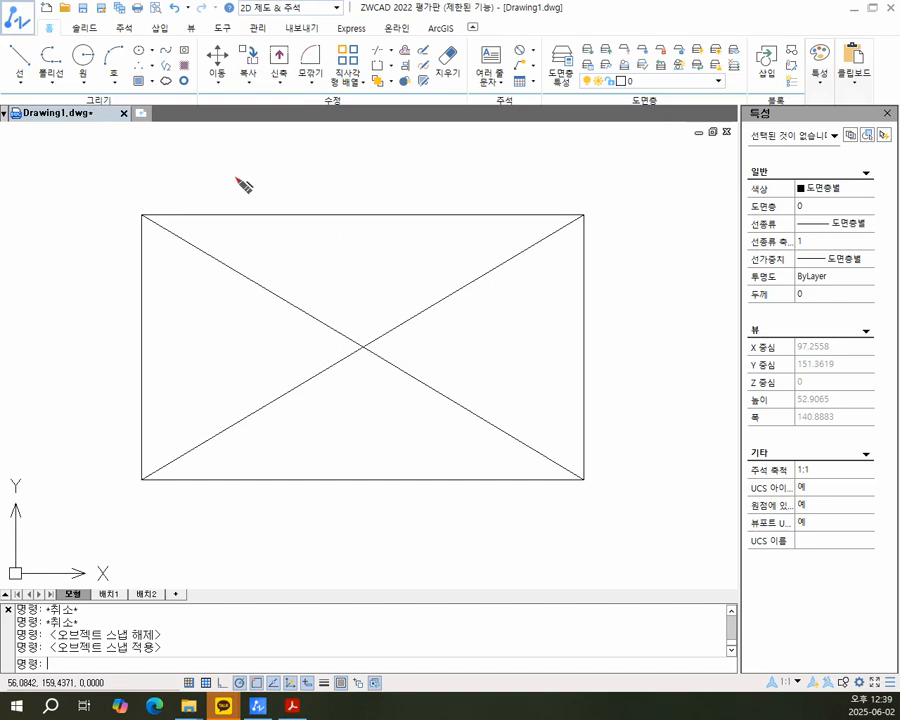
pyautogui.keyDown('shift'); pyautogui.moveTo(208, 166); pyautogui.dragTo(508, 165); pyautogui.keyUp('shift')
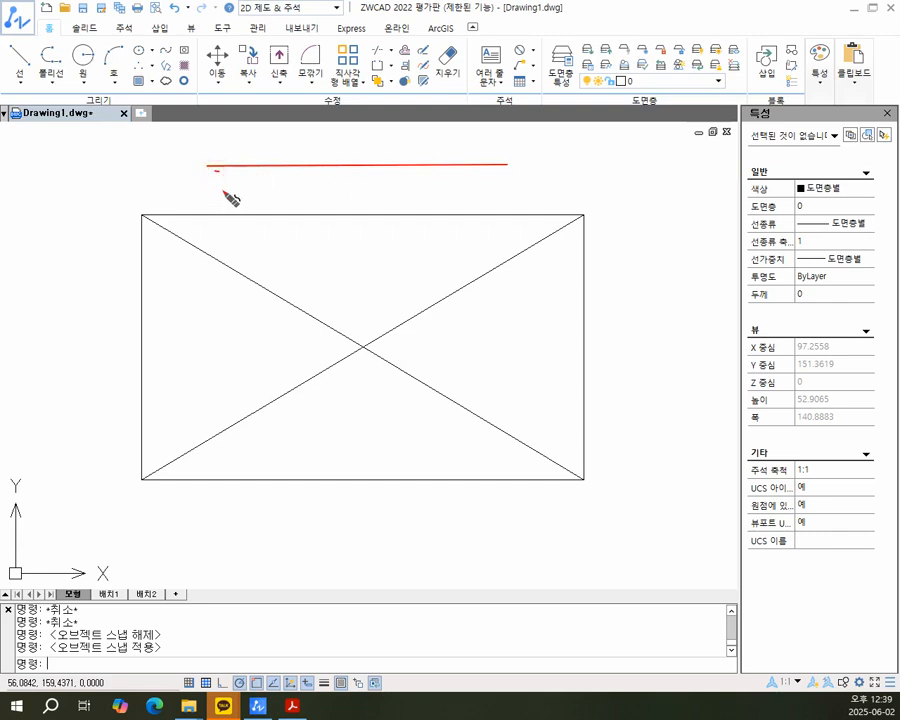
pyautogui.moveTo(213, 161); pyautogui.dragTo(210, 177)
pyautogui.moveTo(504, 162); pyautogui.dragTo(511, 168)
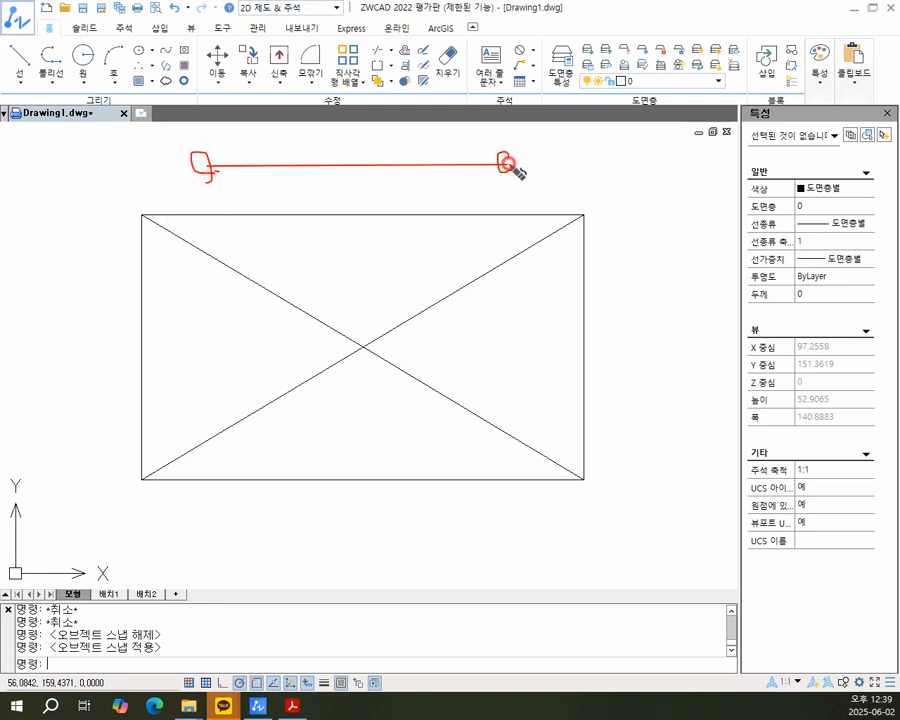
pyautogui.moveTo(344, 157)
pyautogui.mouseDown()
pyautogui.moveTo(352, 158)
pyautogui.moveTo(337, 170)
pyautogui.mouseUp()
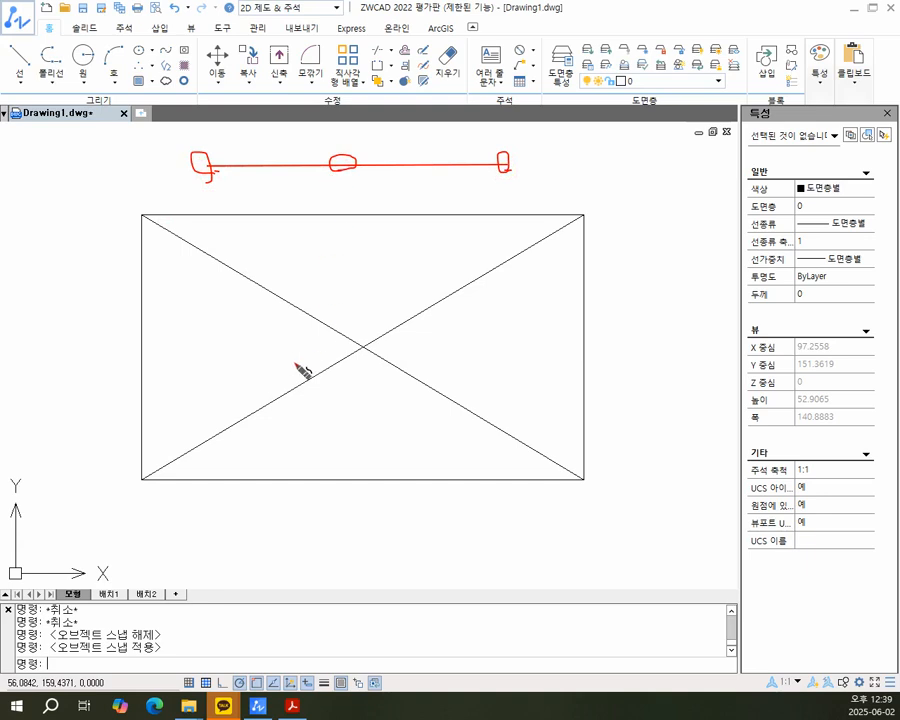
pyautogui.moveTo(246, 335)
pyautogui.mouseDown()
pyautogui.moveTo(311, 265)
pyautogui.moveTo(471, 311)
pyautogui.mouseUp()
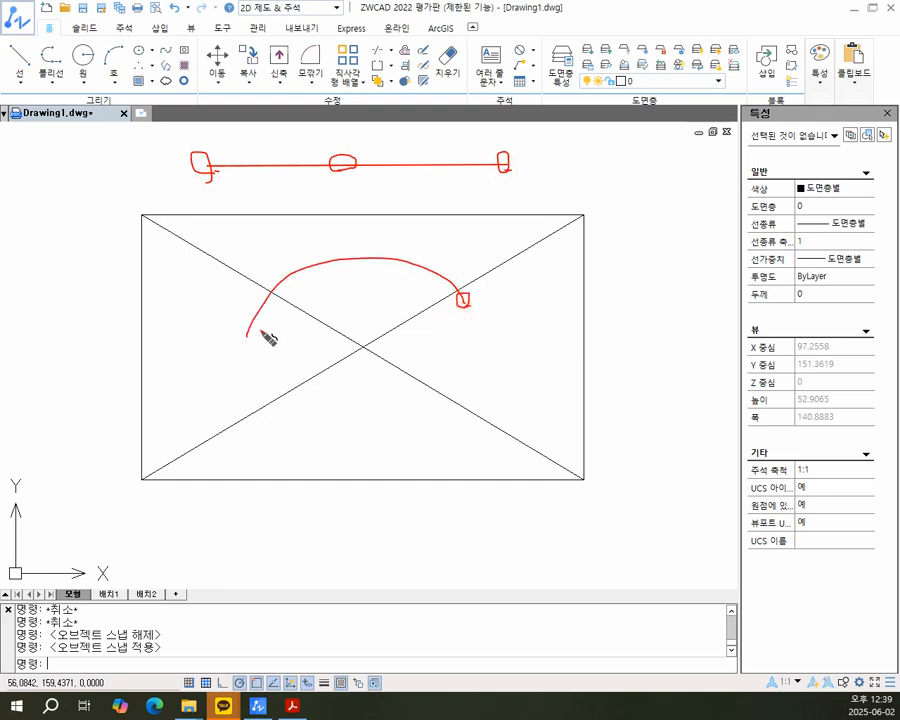
pyautogui.moveTo(246, 332); pyautogui.dragTo(252, 335)
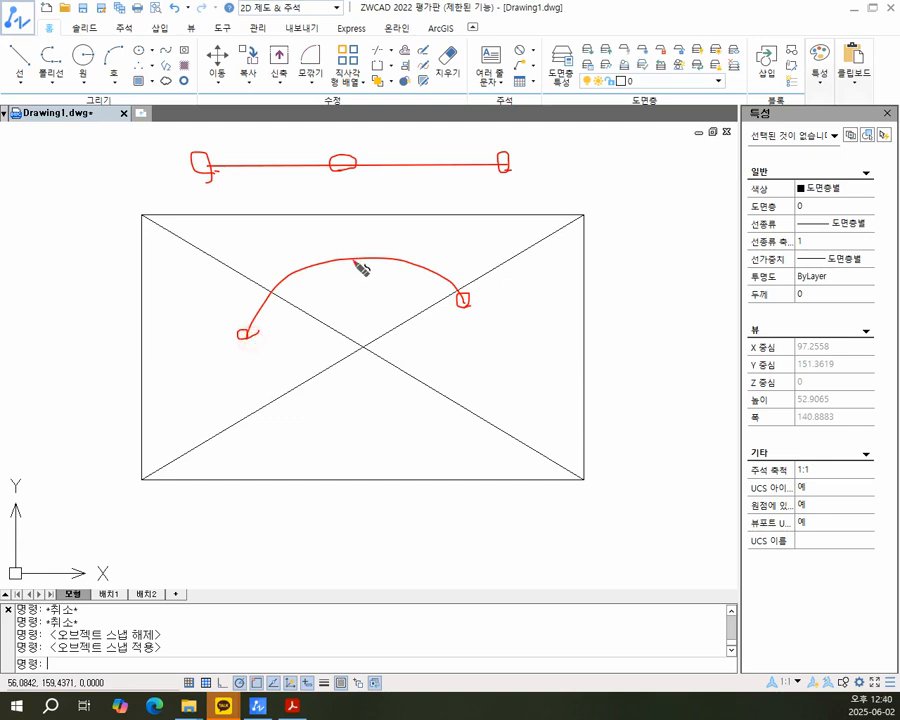
pyautogui.moveTo(348, 265); pyautogui.dragTo(350, 264)
pyautogui.moveTo(357, 384); pyautogui.dragTo(357, 385)
pyautogui.press('Delete')
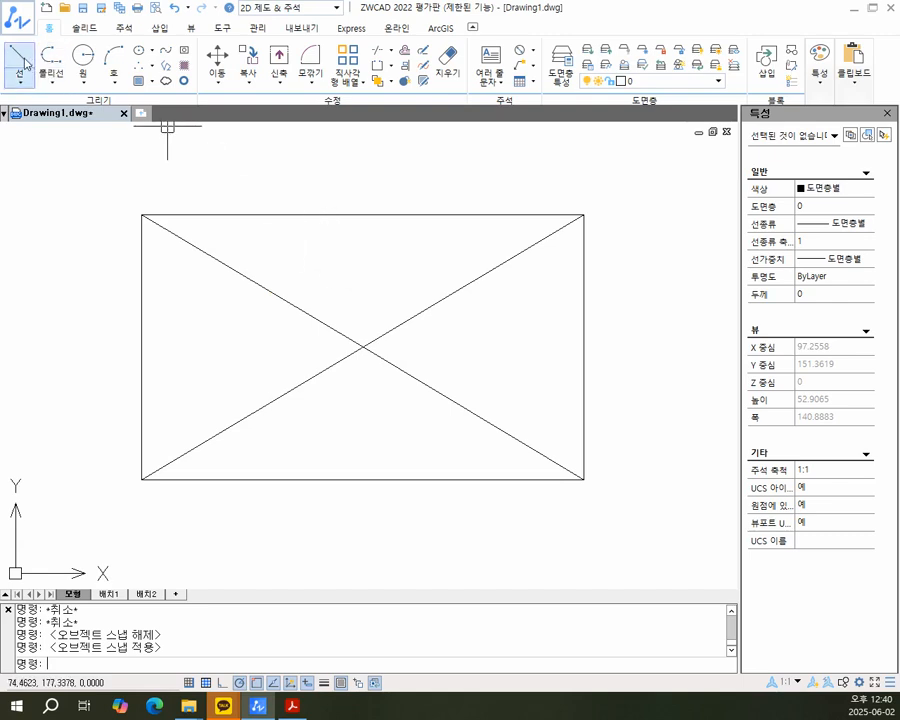
pyautogui.click(25, 63)
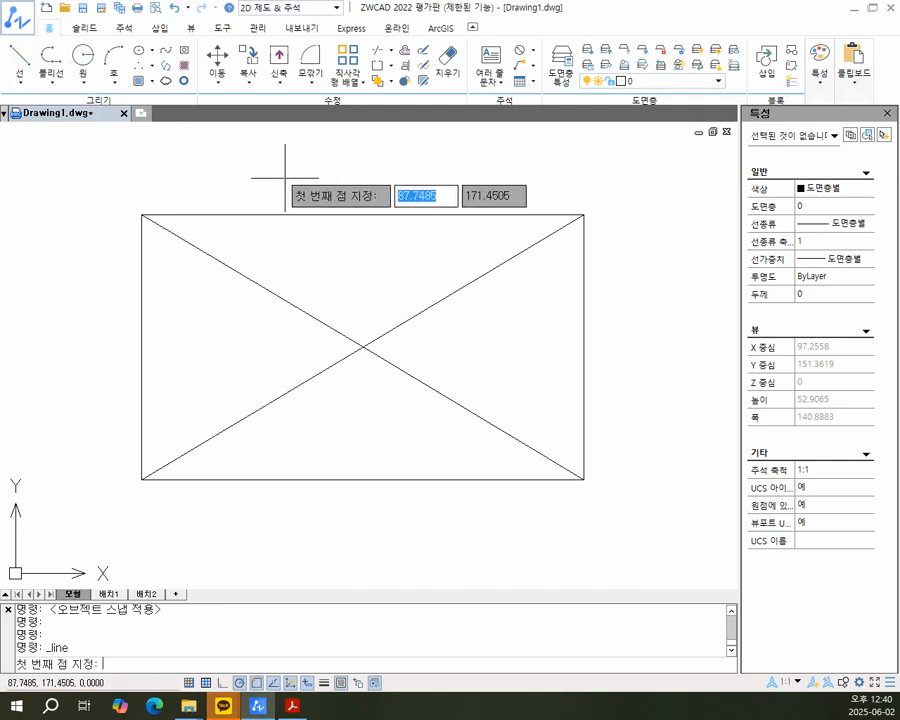
pyautogui.click(338, 157)
pyautogui.press('Escape')
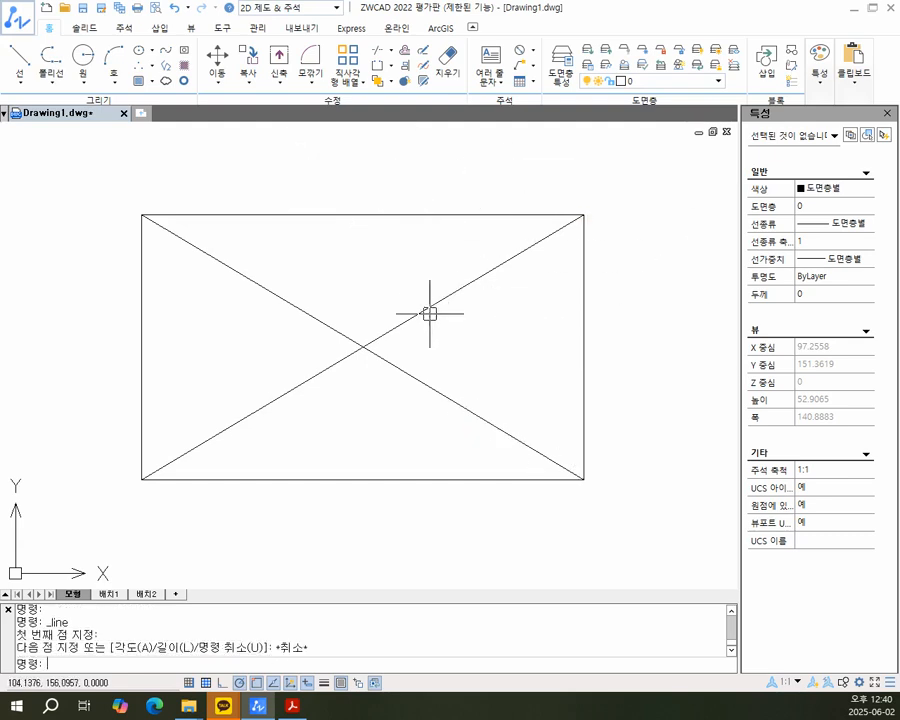
# Start a line and examine the one-time object snap options offered for its first point.
pyautogui.click(19, 60)
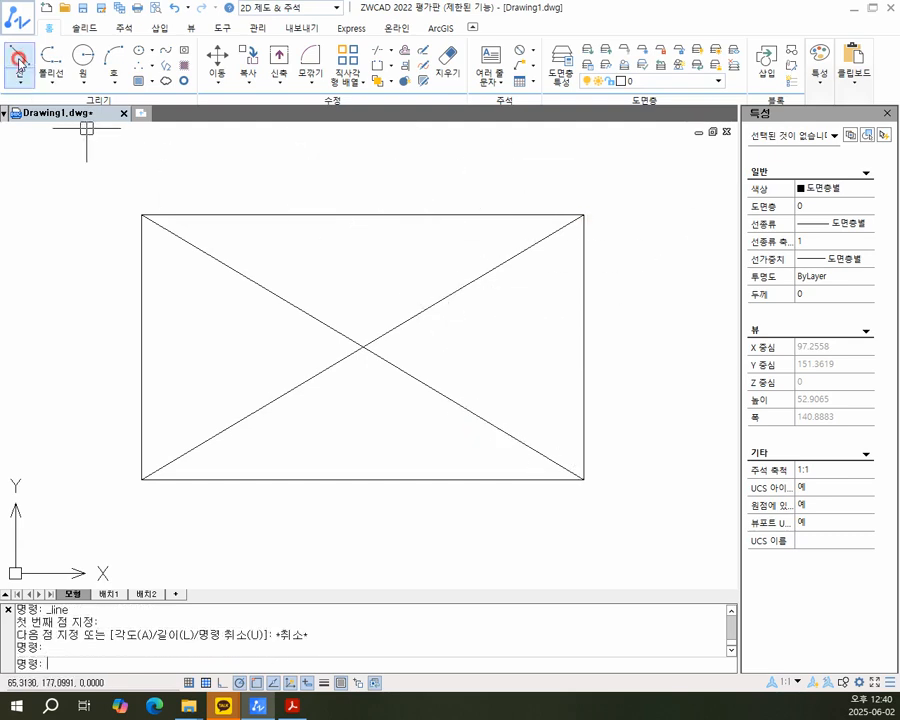
pyautogui.keyDown('shift'); pyautogui.rightClick(334, 167); pyautogui.keyUp('shift')
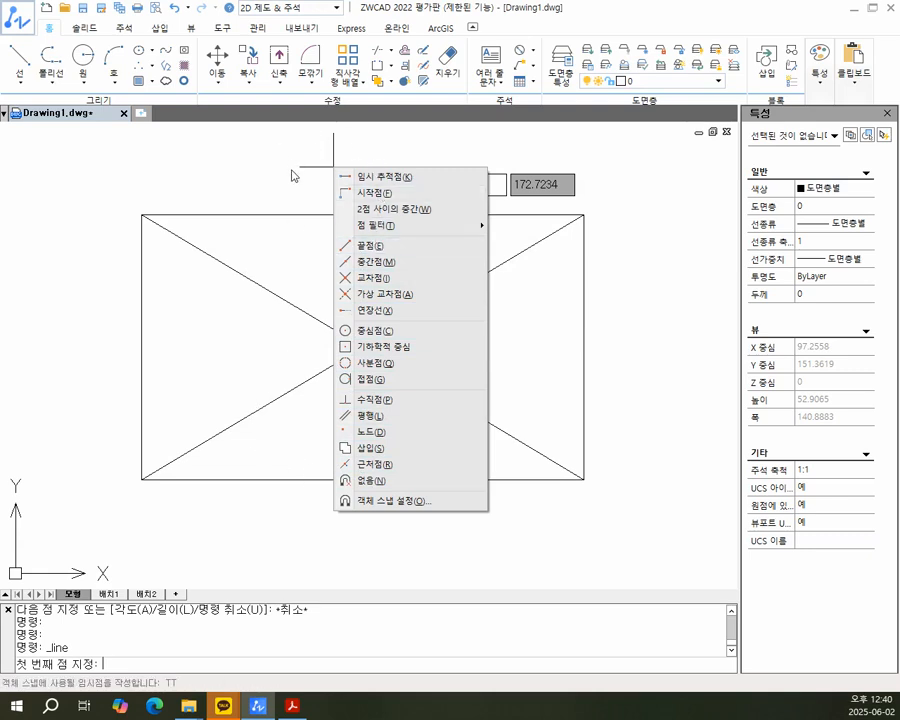
pyautogui.press('Escape')
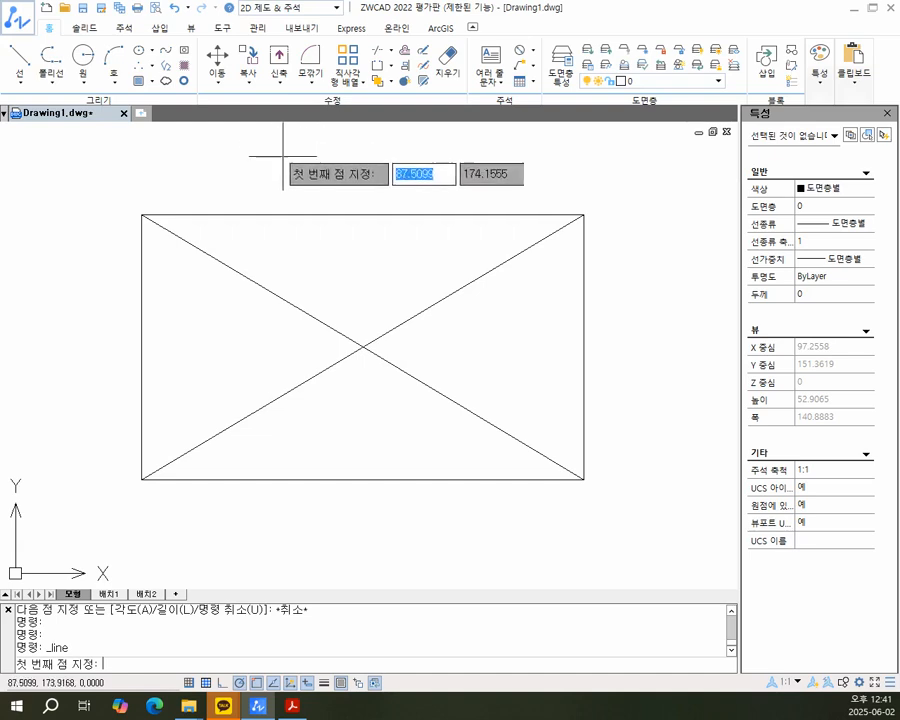
pyautogui.keyDown('shift'); pyautogui.rightClick(283, 156); pyautogui.keyUp('shift')
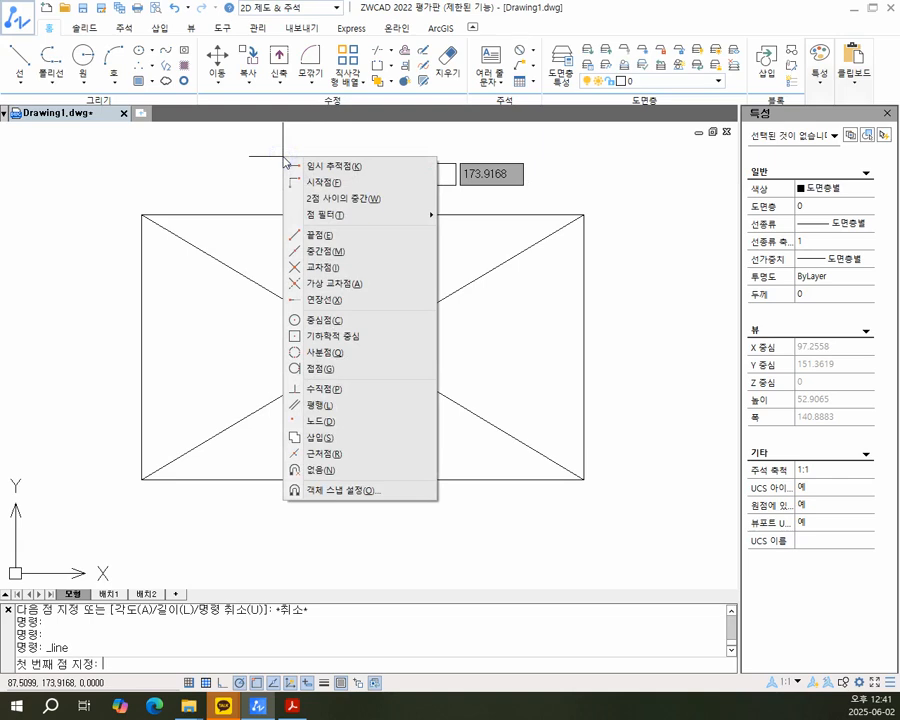
pyautogui.click(235, 243)
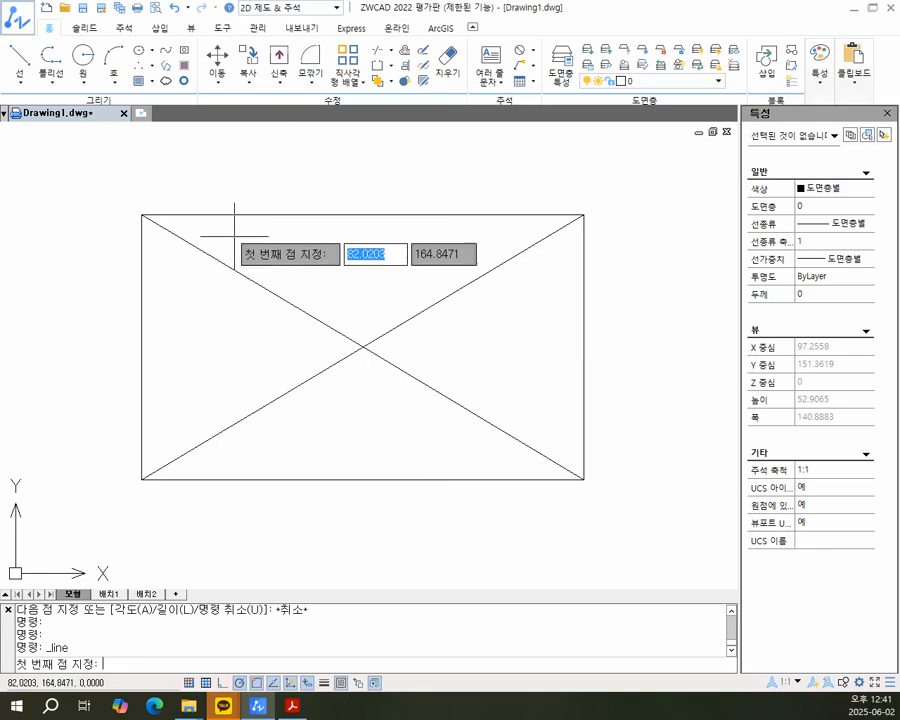
# Place the line's first point above the rectangle, view the snap override options for the next point, and cancel the line.
pyautogui.click(217, 172)
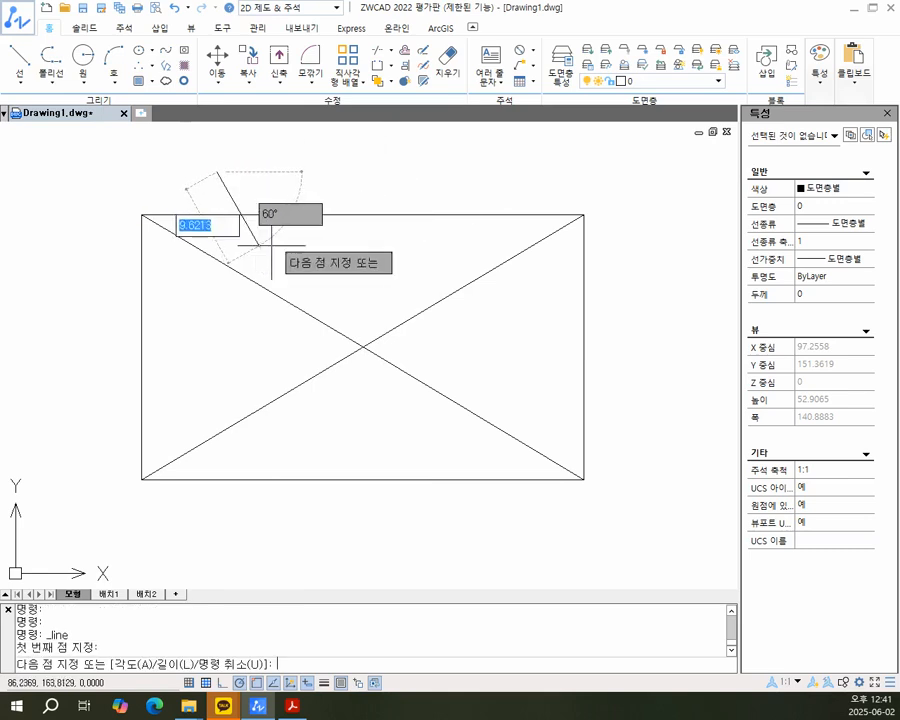
pyautogui.rightClick(409, 149)
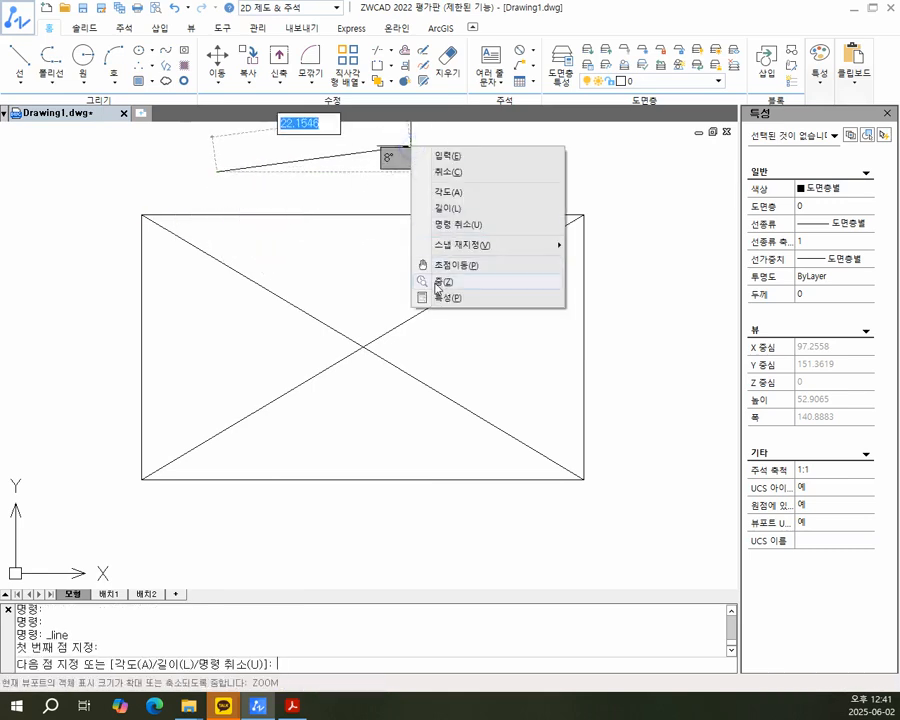
pyautogui.moveTo(452, 245)
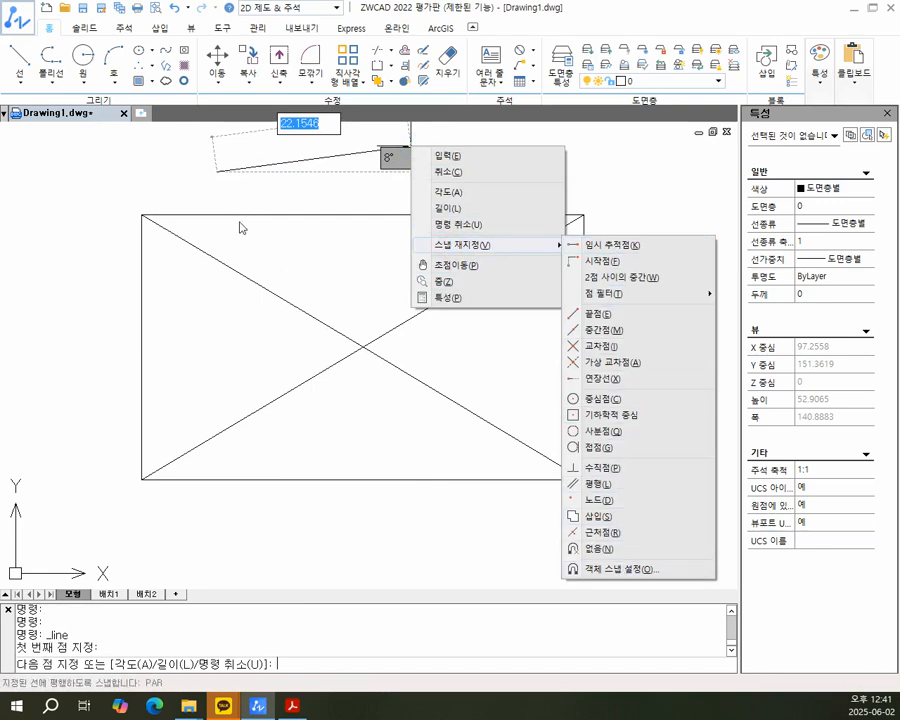
pyautogui.press('Escape')
pyautogui.press('Escape')
pyautogui.press('Escape')
# Start a circle, view the snap override options for its center point, and cancel the circle.
pyautogui.click(83, 61)
pyautogui.rightClick(284, 158)
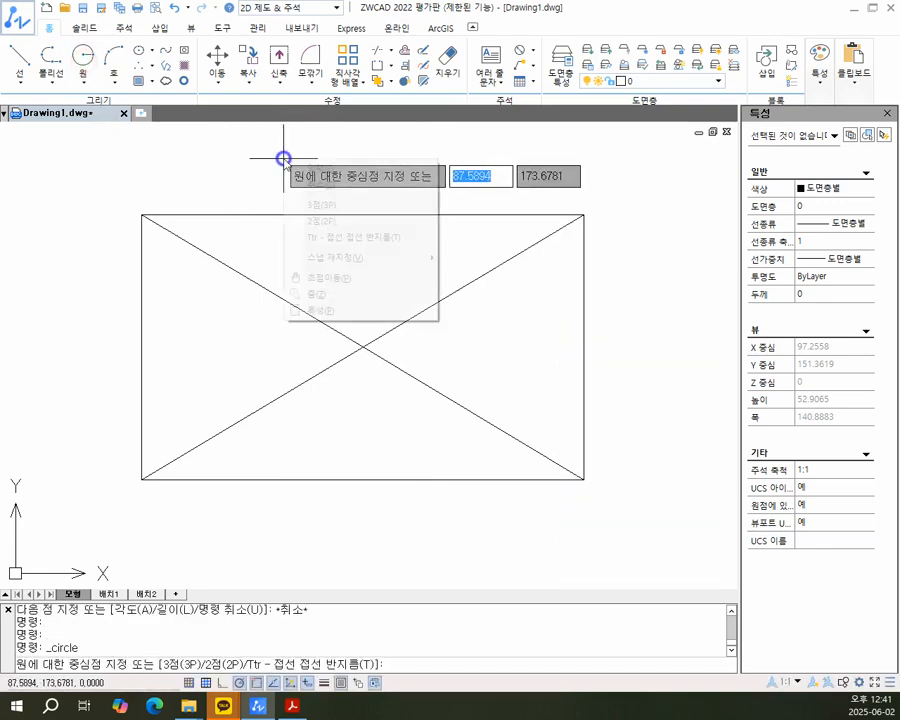
pyautogui.moveTo(340, 258)
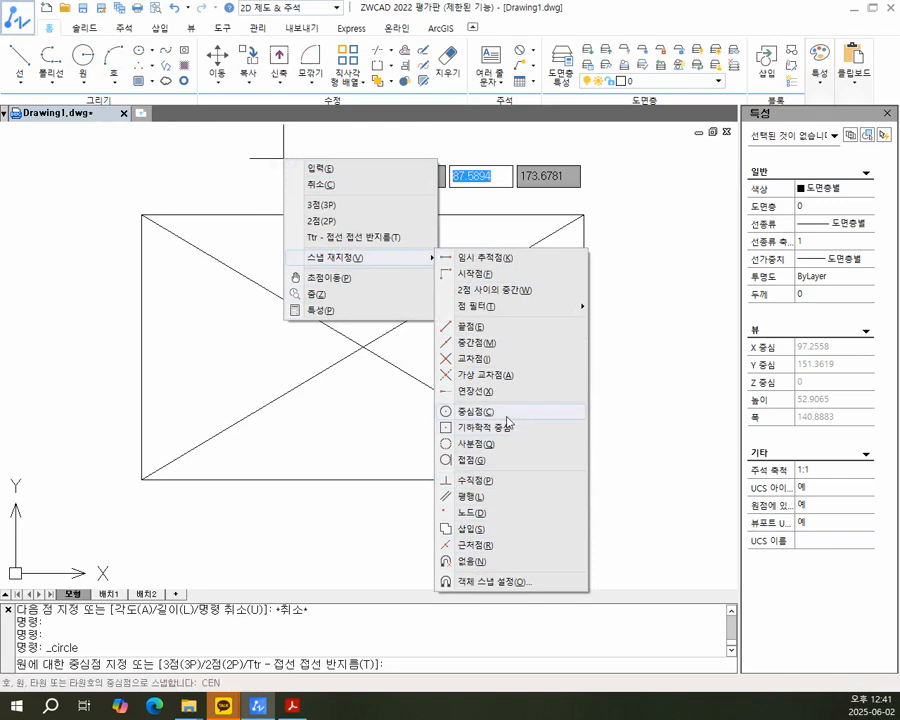
pyautogui.click(237, 372)
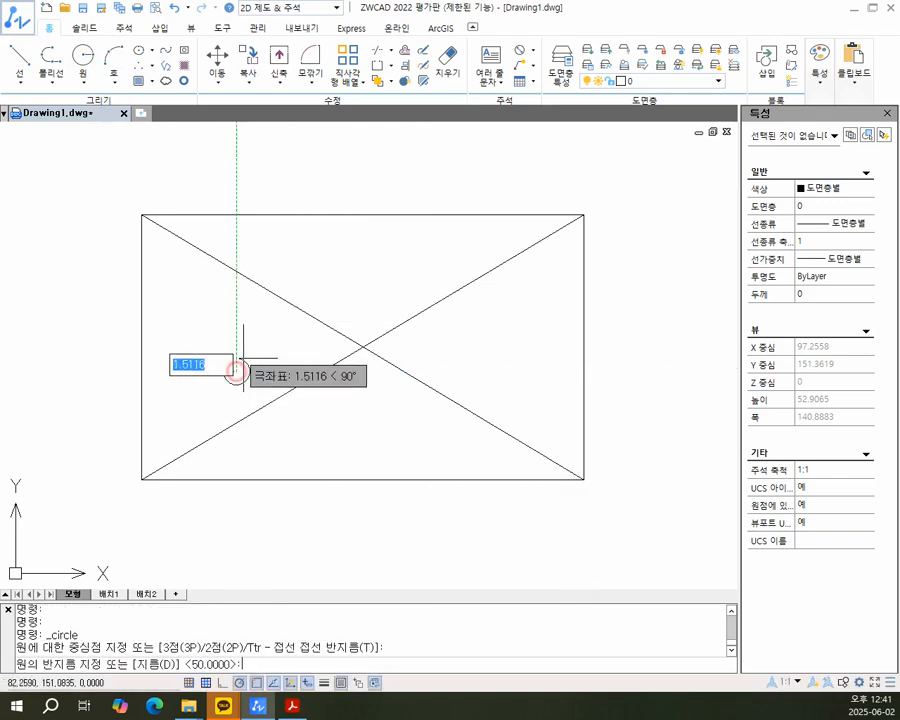
pyautogui.press('Escape')
pyautogui.press('Escape')
# Start another line, review the one-time snap options once more, and cancel the command.
pyautogui.click(35, 57)
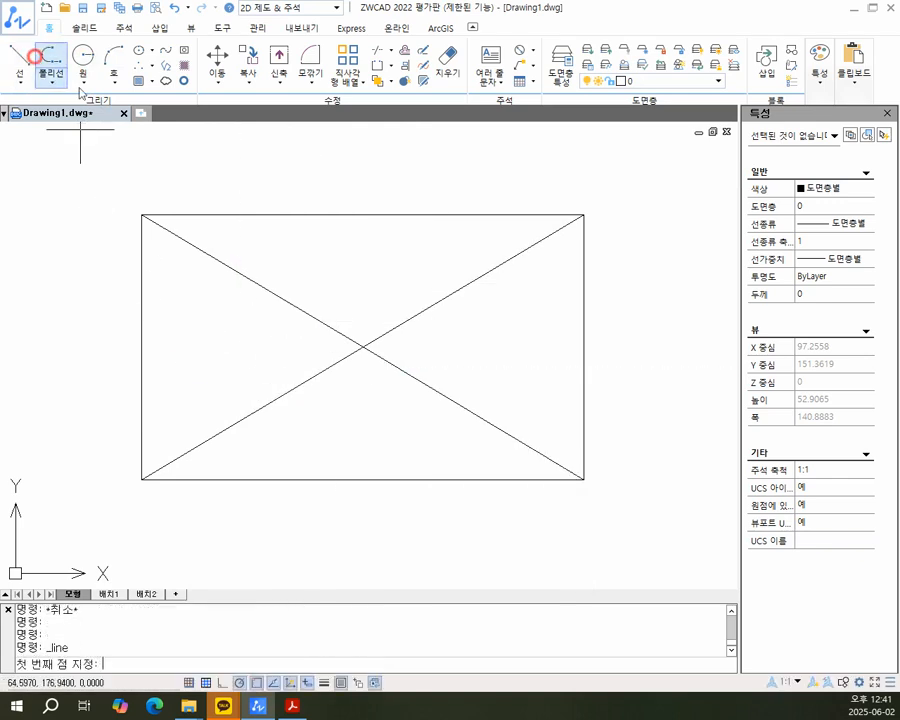
pyautogui.keyDown('shift'); pyautogui.rightClick(281, 194); pyautogui.keyUp('shift')
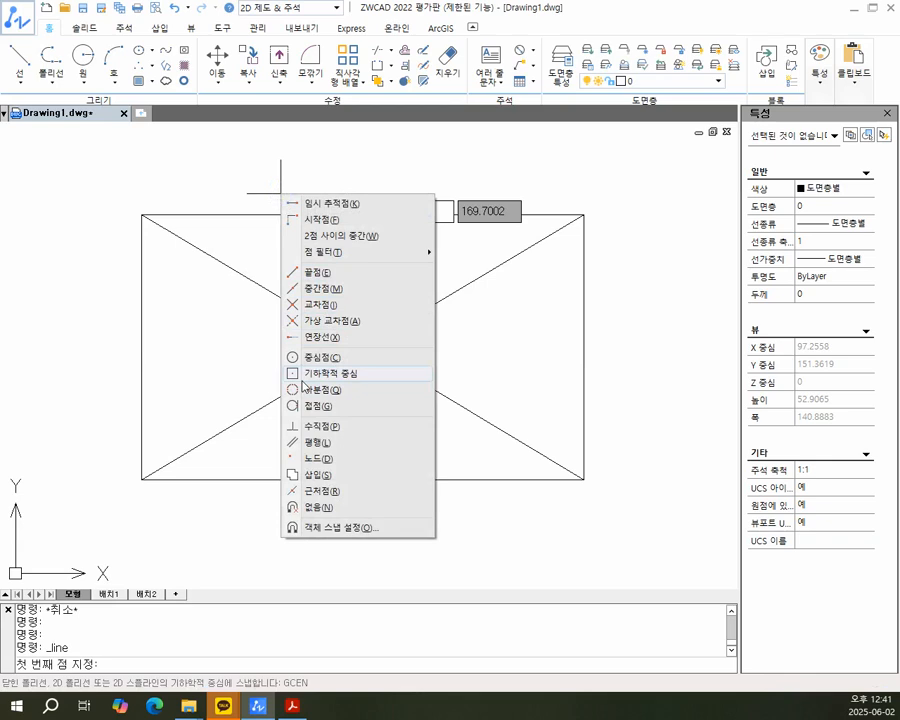
pyautogui.press('Escape')
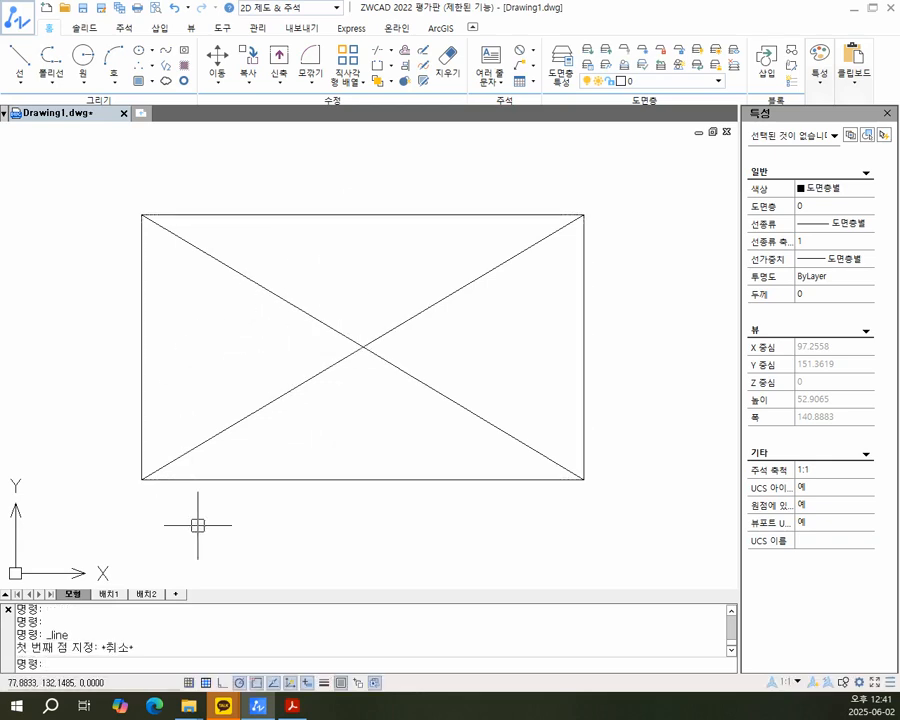
# Open the object snap settings, enable all snap modes at once, and clear them all.
pyautogui.rightClick(257, 684)
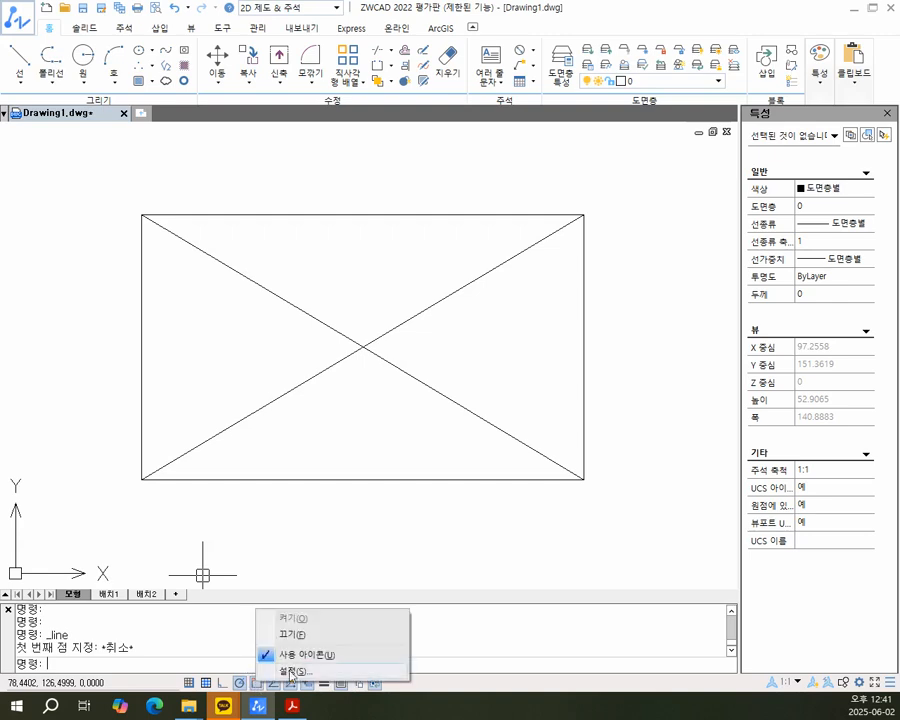
pyautogui.click(290, 668)
pyautogui.moveTo(336, 184); pyautogui.dragTo(280, 129)
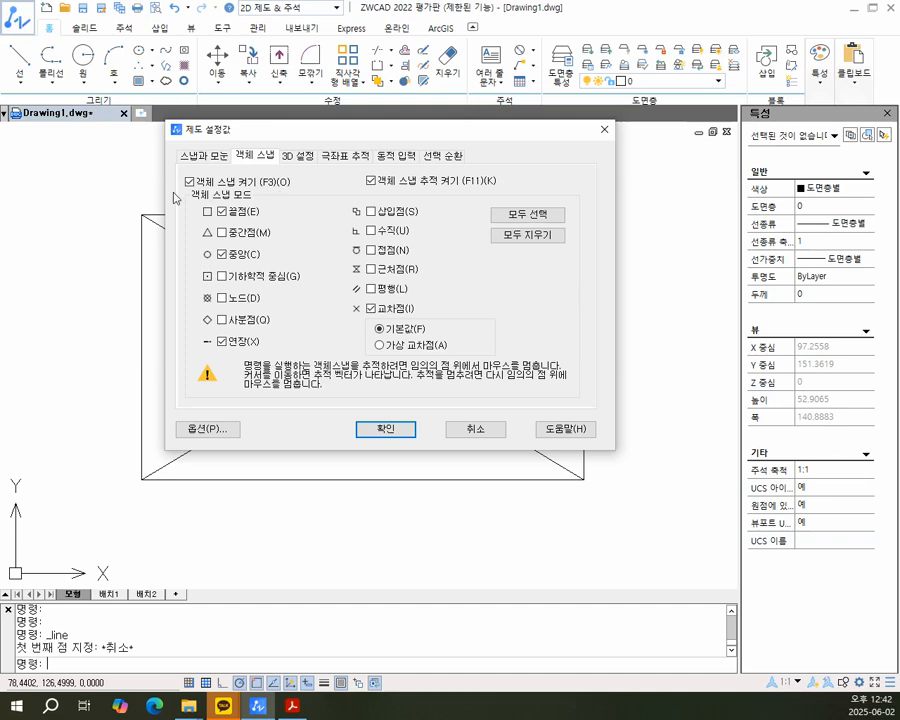
pyautogui.click(530, 216)
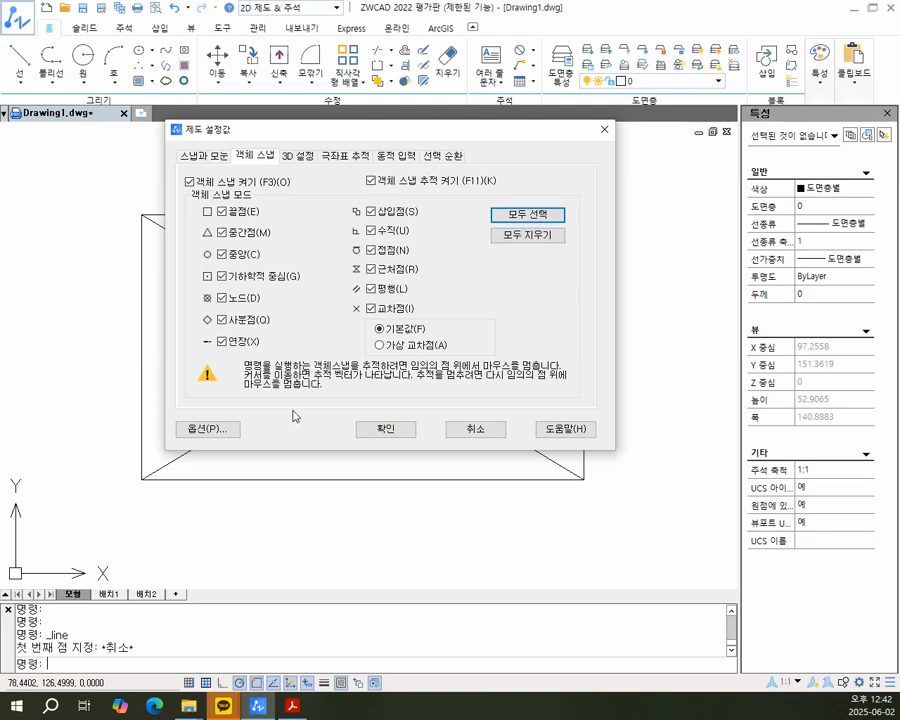
pyautogui.click(526, 237)
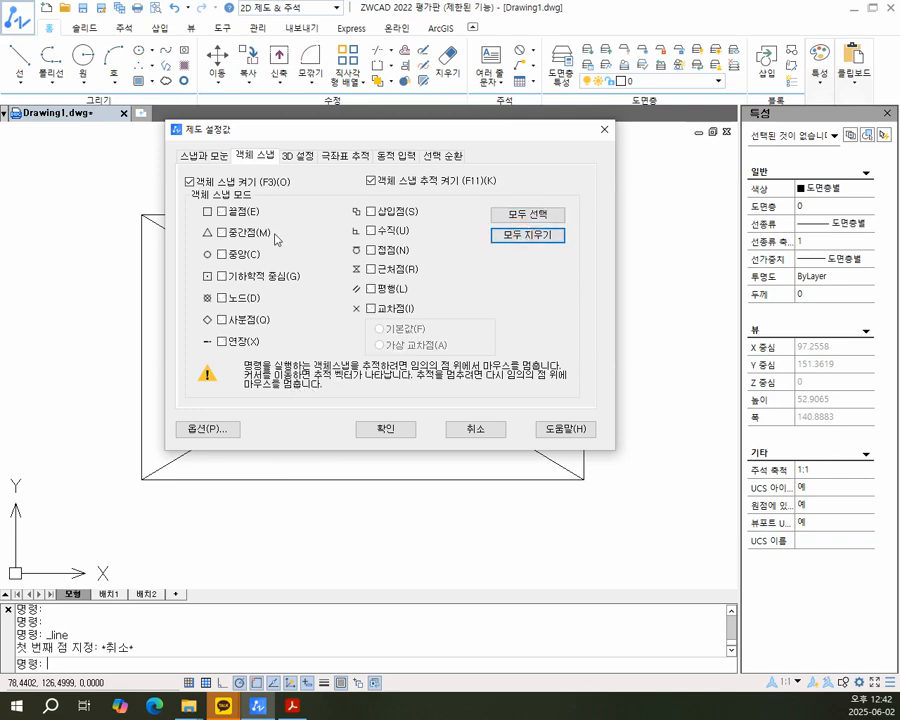
# Select the 끝점 (endpoint), 중간점 (midpoint), 중앙 (center), 사분점 (quadrant) and 교차점 (intersection) snap modes and close the settings.
pyautogui.click(235, 213)
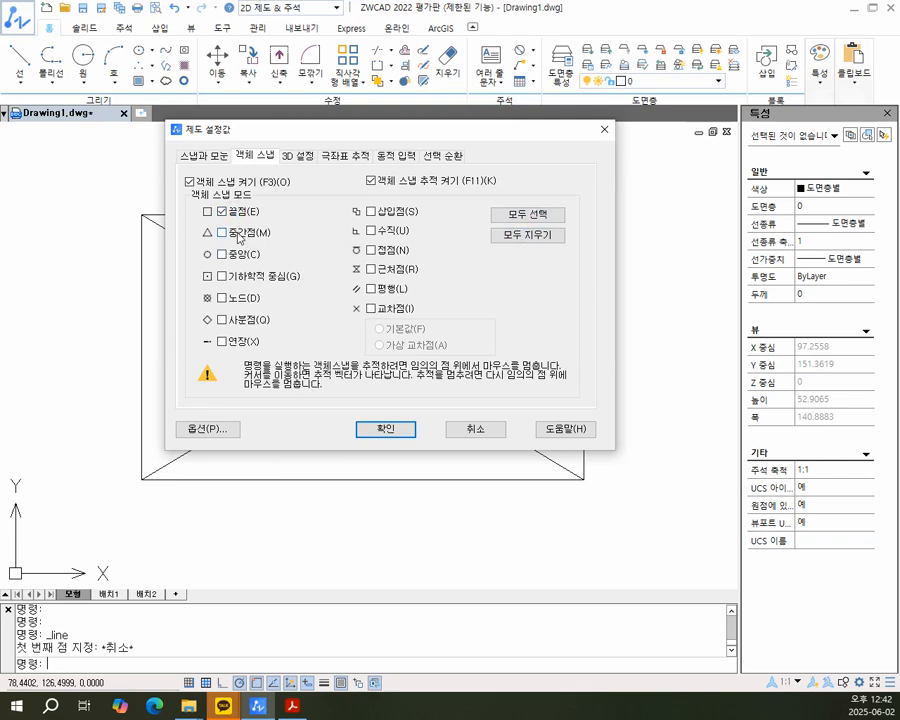
pyautogui.click(236, 233)
pyautogui.click(223, 255)
pyautogui.click(223, 320)
pyautogui.click(371, 309)
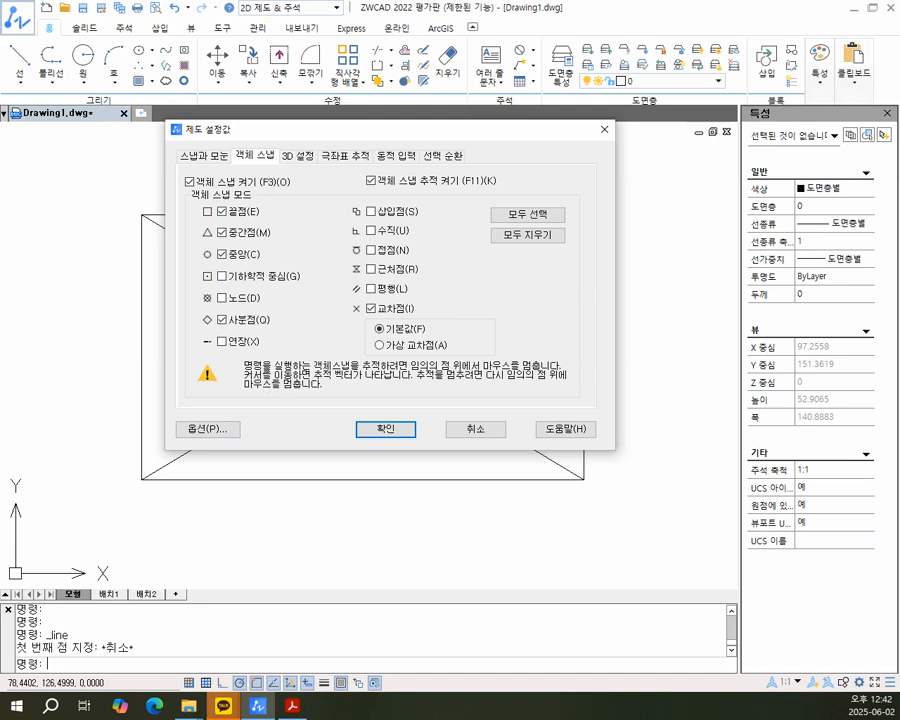
pyautogui.click(386, 429)
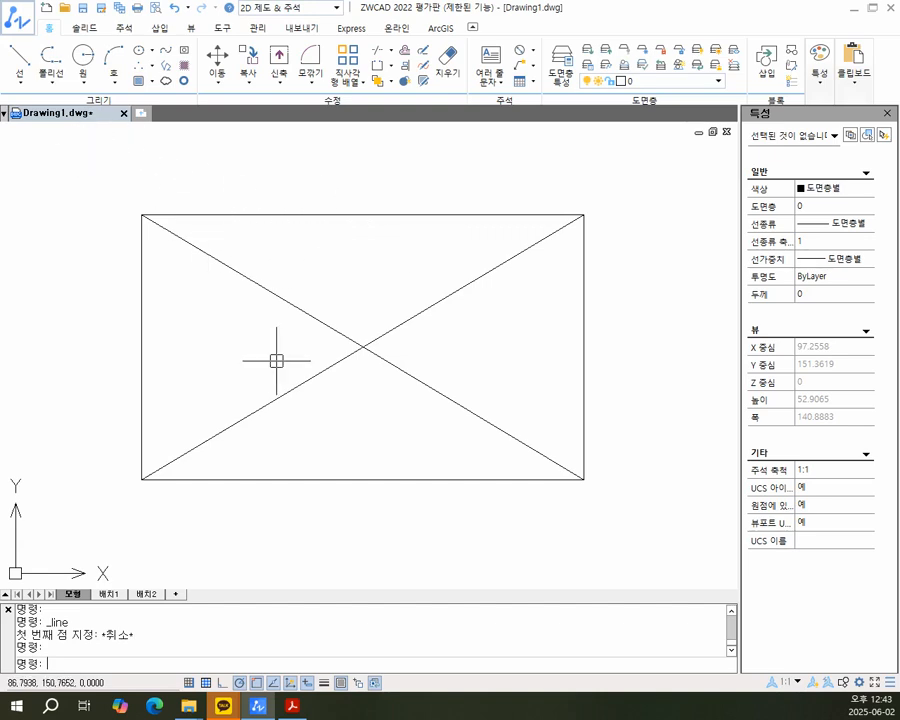
# Reopen the object snap settings to check the active snap modes, and close them without changes.
pyautogui.rightClick(256, 685)
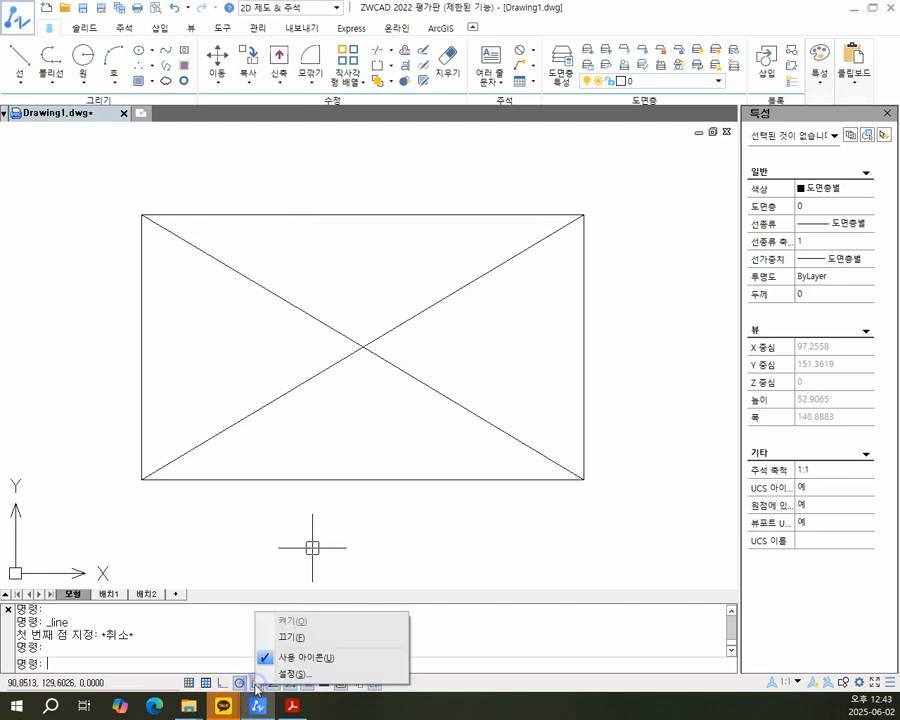
pyautogui.click(285, 674)
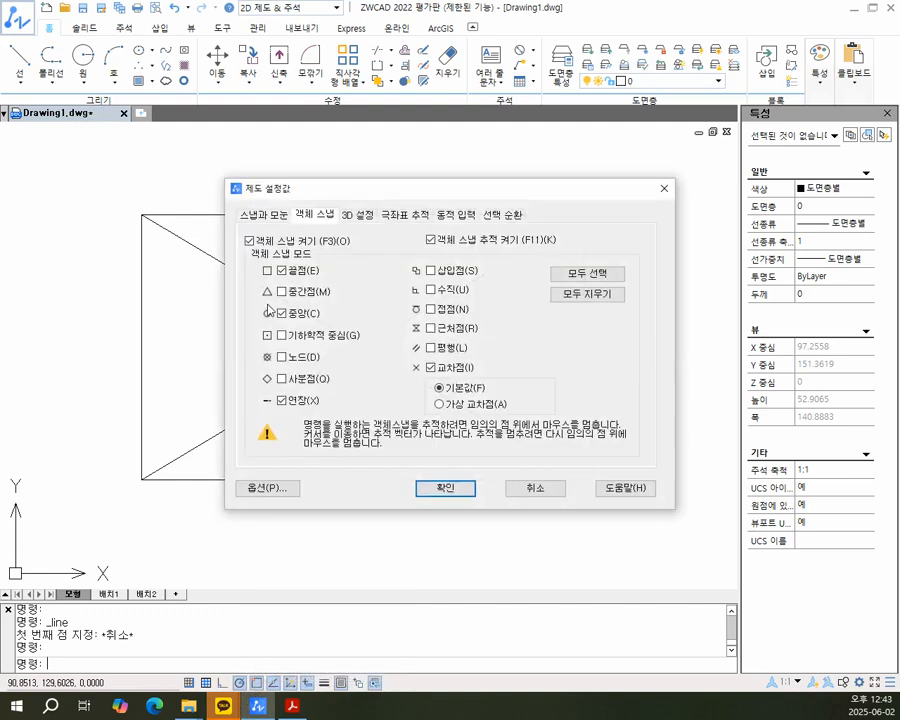
pyautogui.click(518, 488)
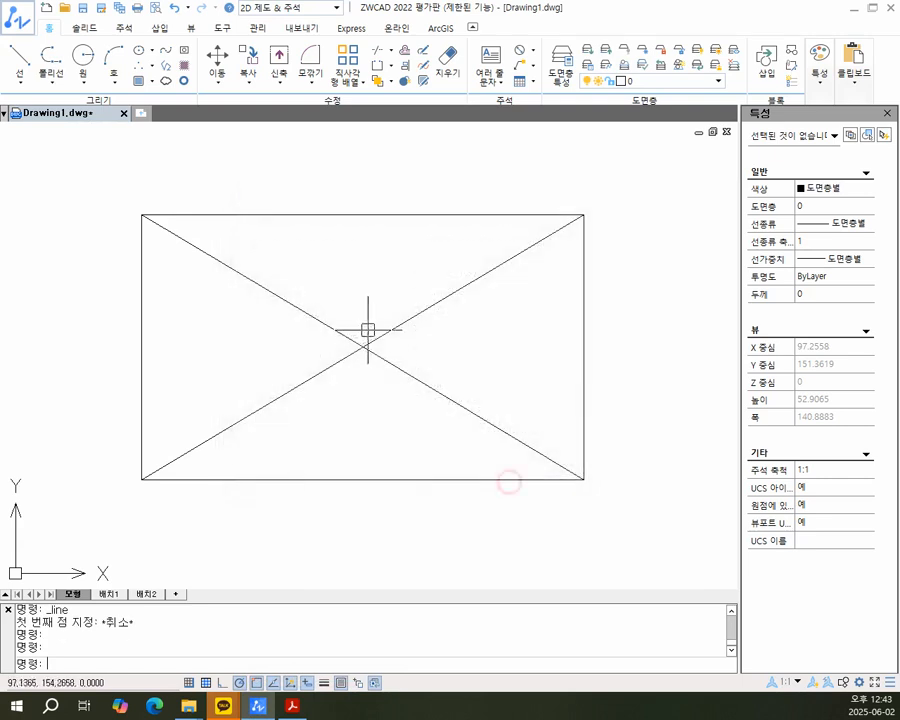
# Open the object snap settings, enable all snap modes at once, and clear them all again.
pyautogui.write('OS')
pyautogui.press('Return')
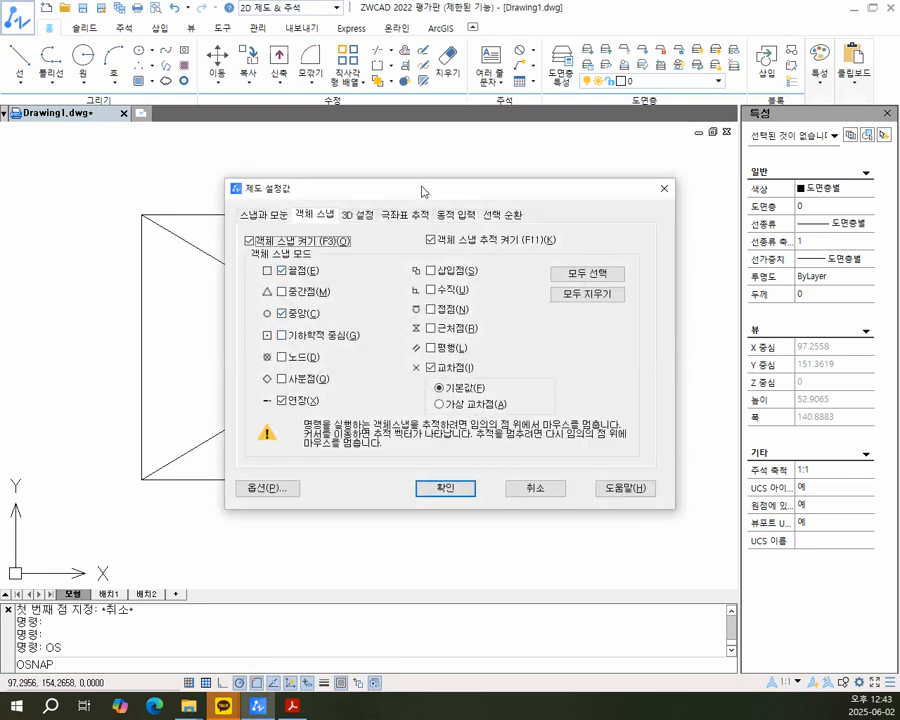
pyautogui.click(588, 276)
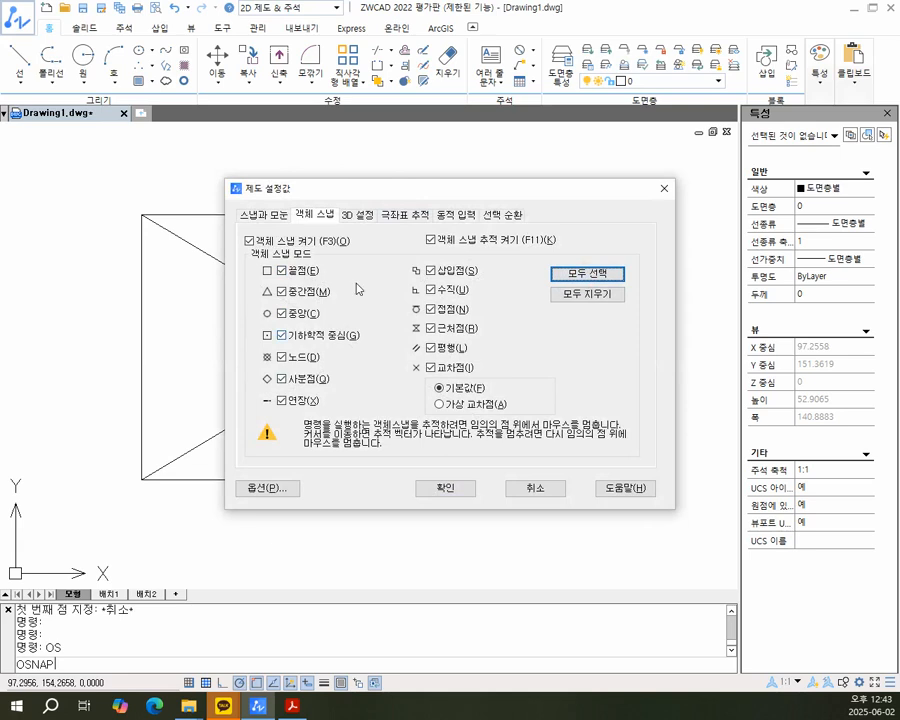
pyautogui.click(578, 297)
# Enable only the 끝점 (endpoint), 중간점 (midpoint), 중앙 (center), 사분점 (quadrant) and 교차점 (intersection) snap modes and apply the settings.
pyautogui.click(303, 271)
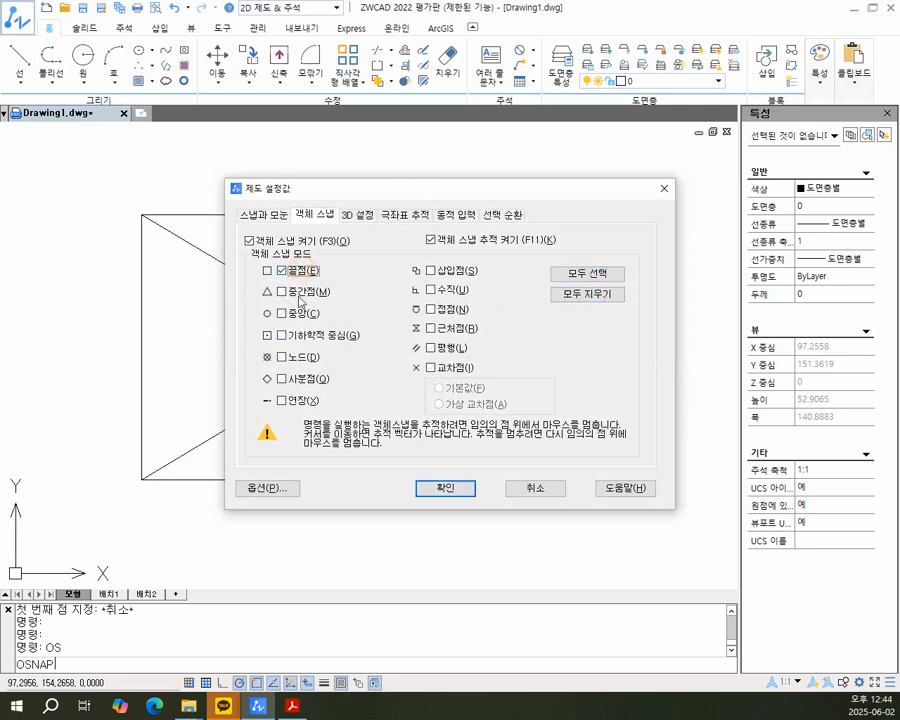
pyautogui.click(295, 291)
pyautogui.click(295, 313)
pyautogui.click(298, 378)
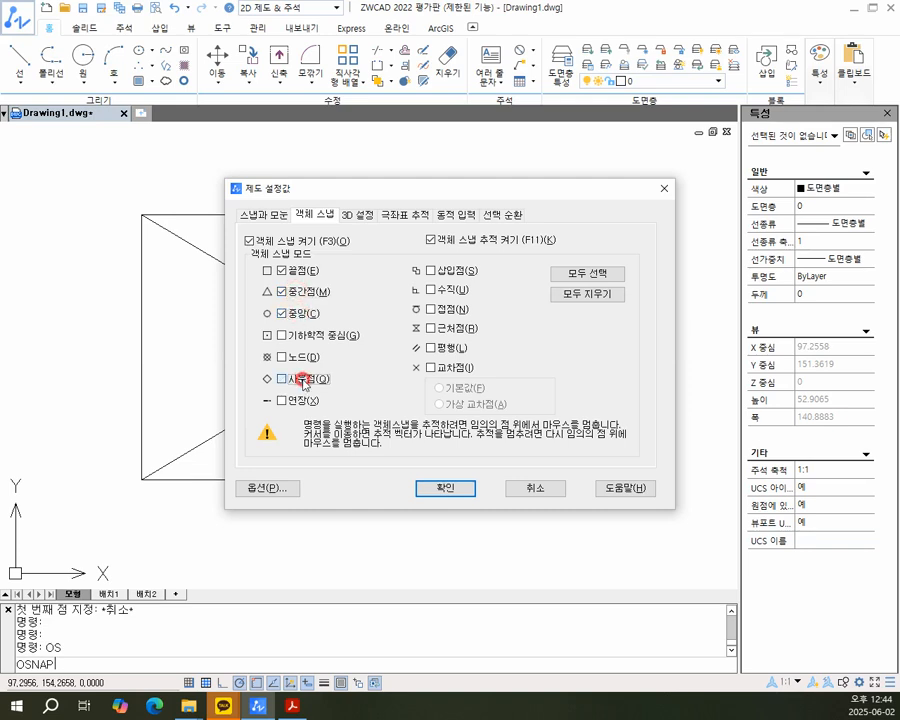
pyautogui.click(437, 369)
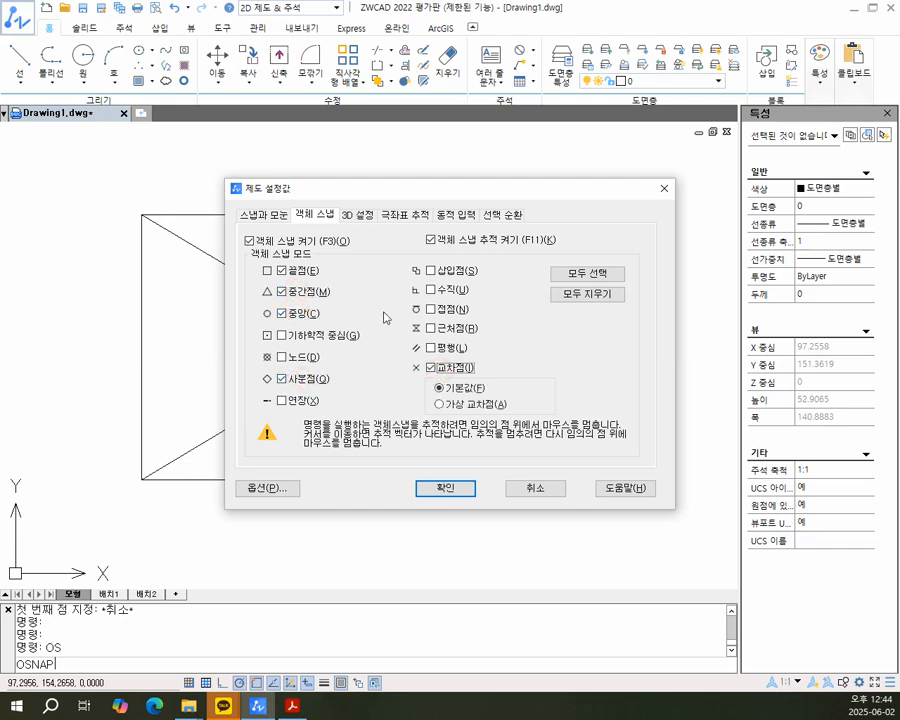
pyautogui.moveTo(346, 200); pyautogui.dragTo(342, 177)
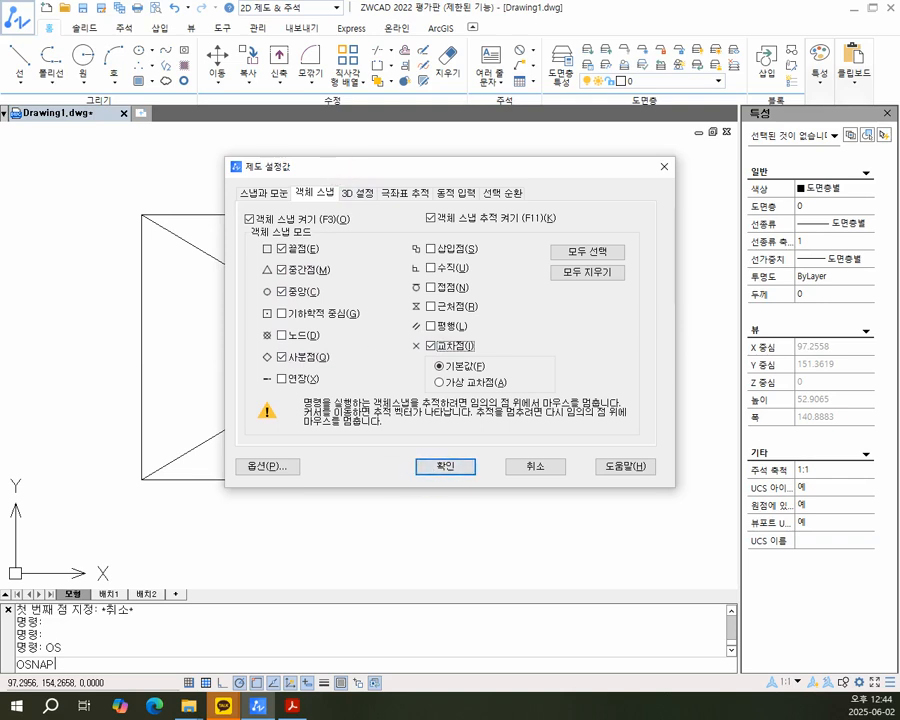
pyautogui.click(448, 467)
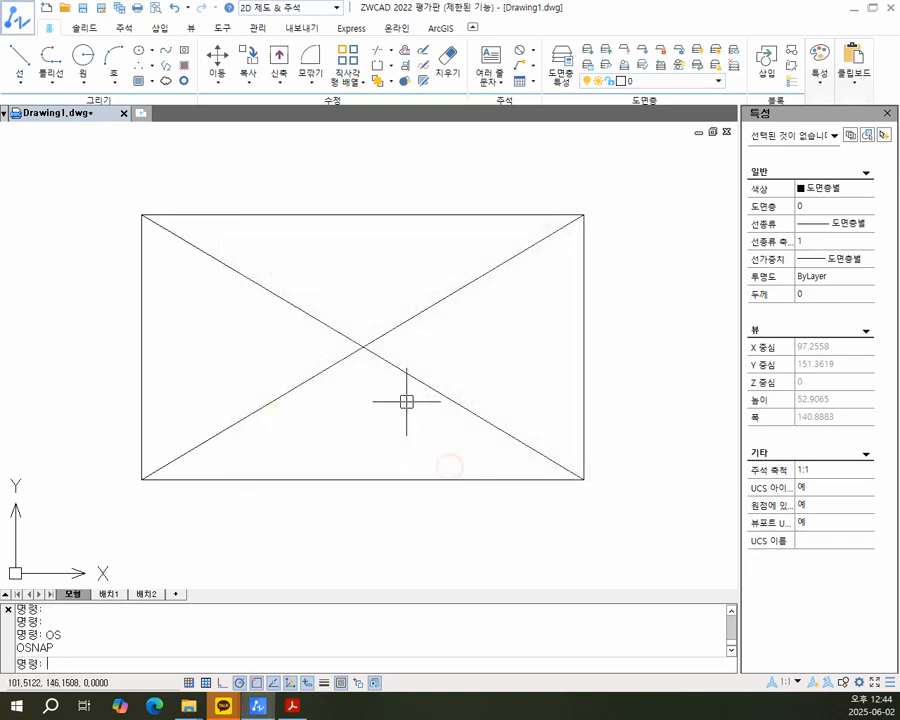
# Inspect the rectangle, the full diagonal and the two half-diagonal lines by selecting them in turn, clearing each selection.
pyautogui.moveTo(344, 284); pyautogui.dragTo(376, 288, button='middle')
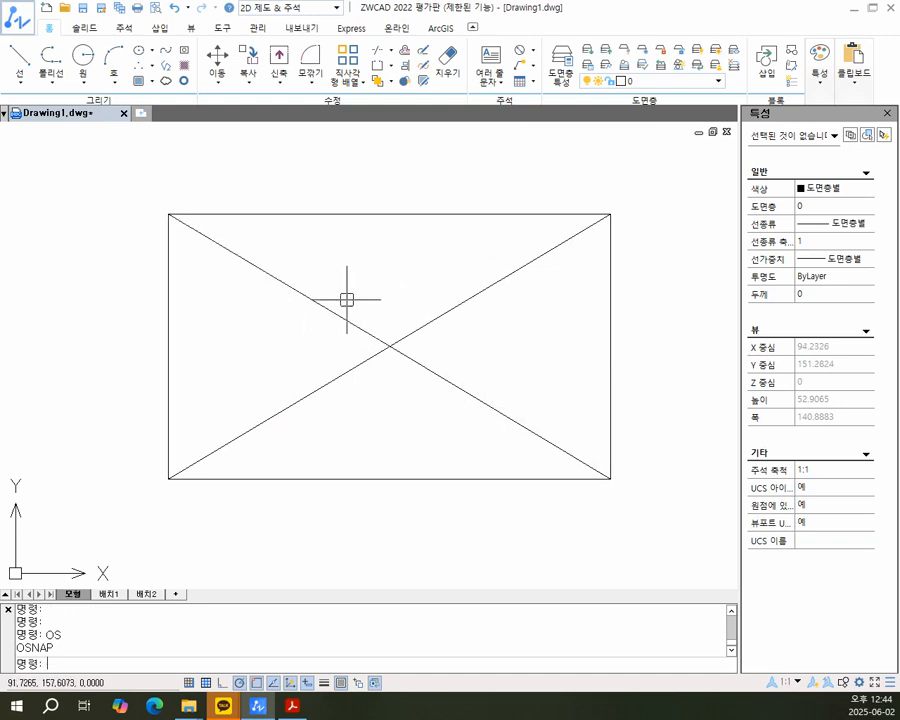
pyautogui.click(237, 213)
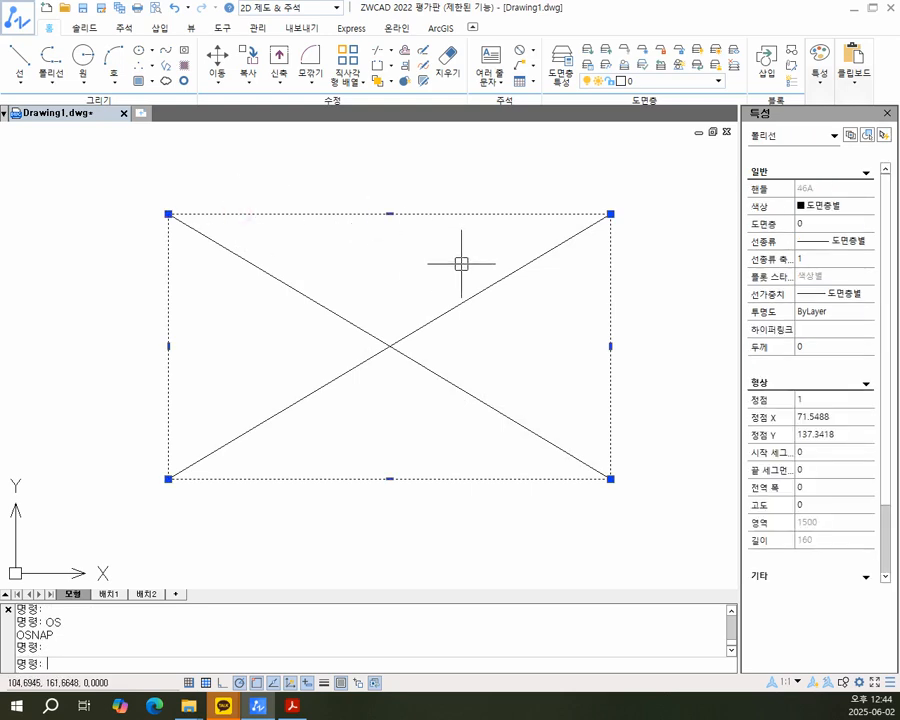
pyautogui.press('Escape')
pyautogui.press('Escape')
pyautogui.click(496, 286)
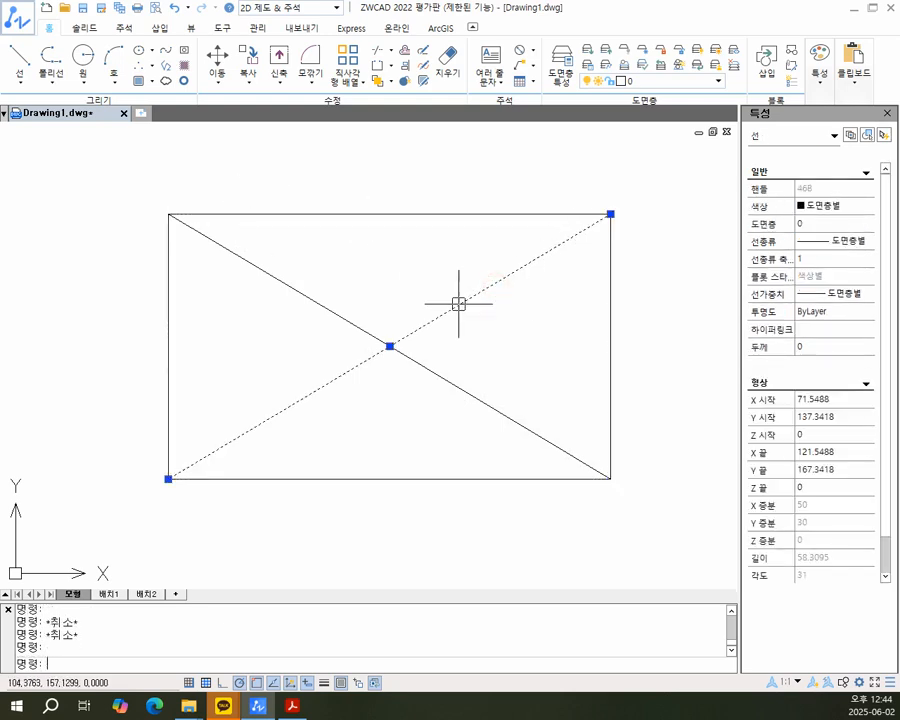
pyautogui.press('Escape')
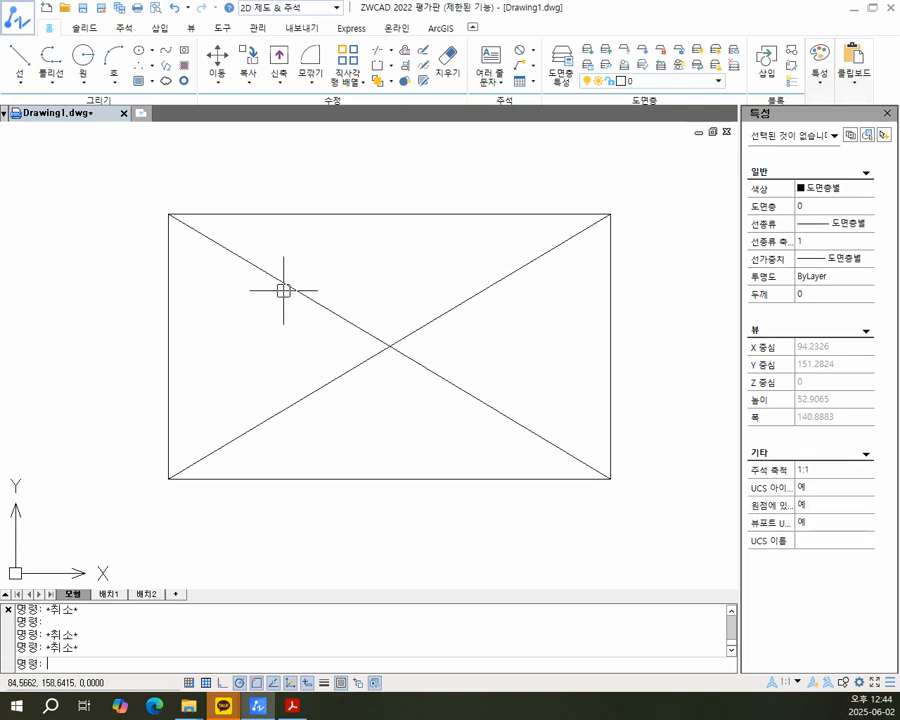
pyautogui.click(281, 284)
pyautogui.click(440, 376)
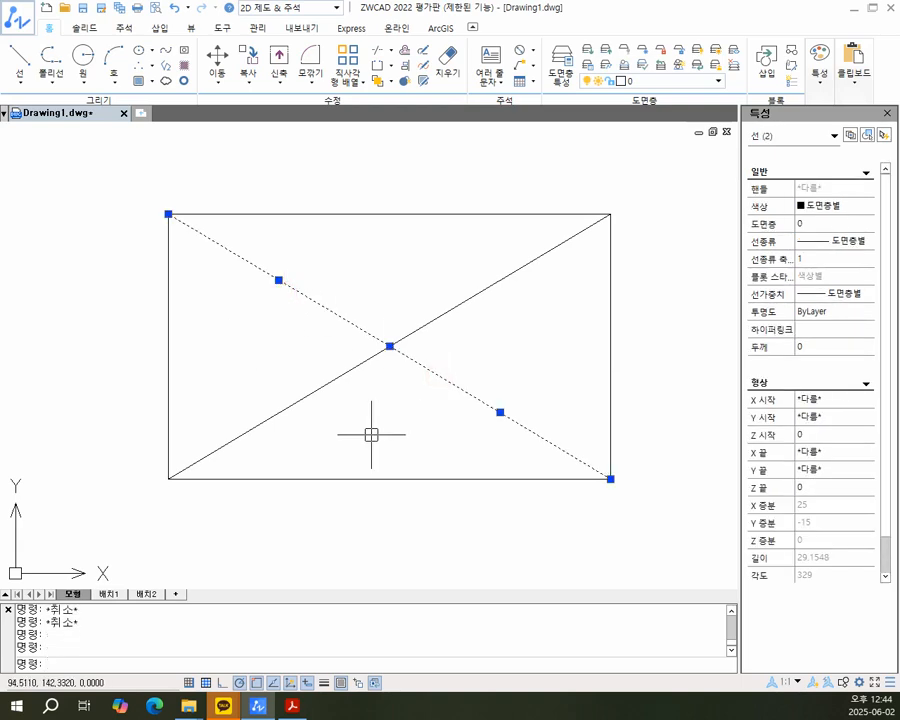
pyautogui.press('Escape')
pyautogui.press('Escape')
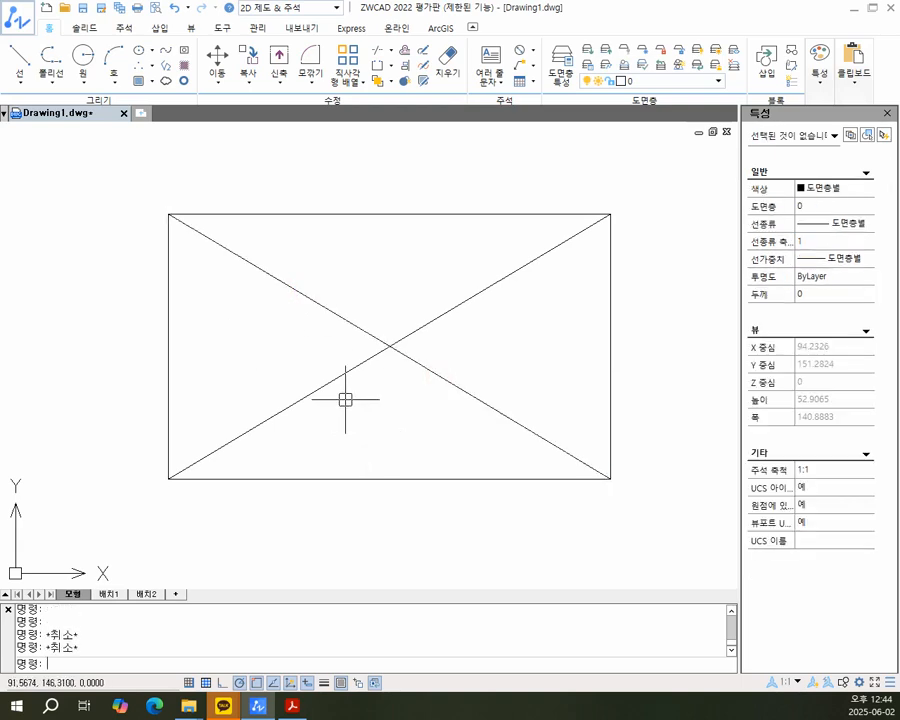
# Delete the two line segments forming the diagonal from the rectangle's upper-left to lower-right corner.
pyautogui.click(298, 292)
pyautogui.click(426, 364)
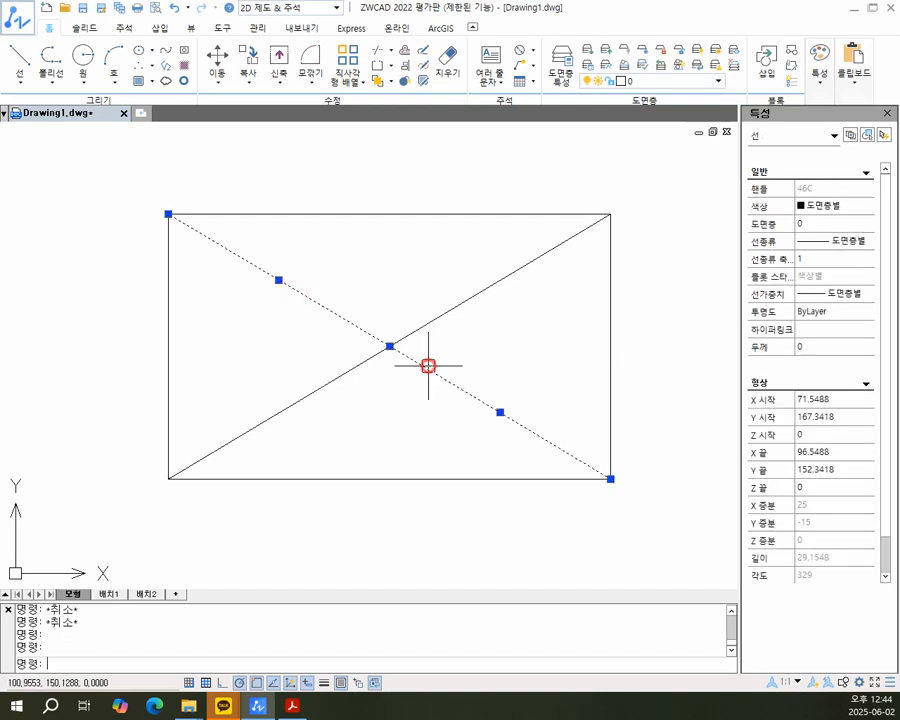
pyautogui.press('Delete')
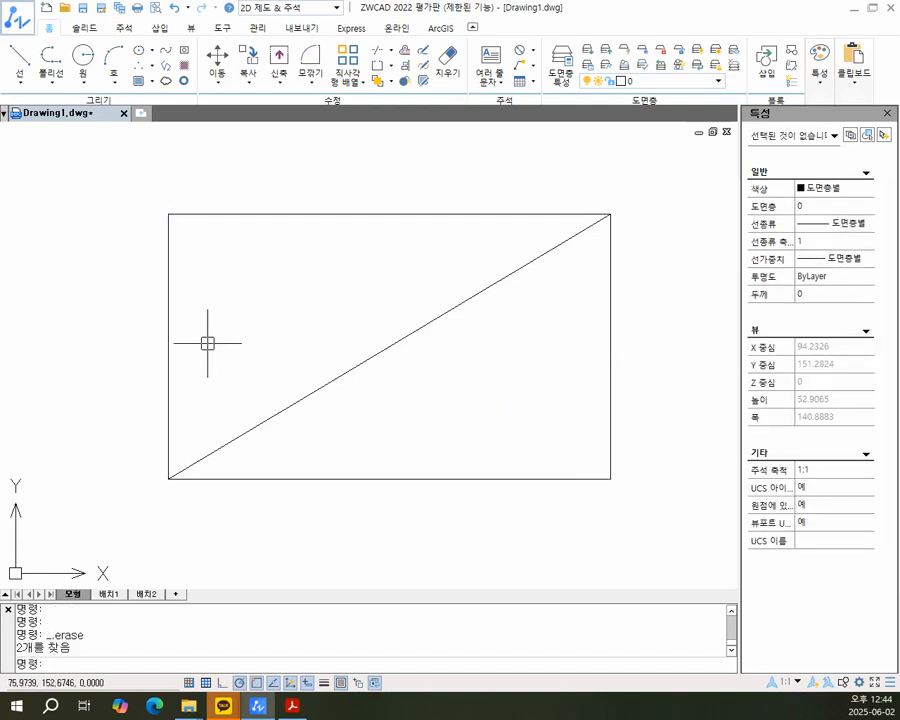
# Draw a line from the rectangle's upper-left corner to the remaining diagonal's midpoint, using one-time 끝점 (endpoint) and 중간점 (midpoint) snap overrides.
pyautogui.click(22, 68)
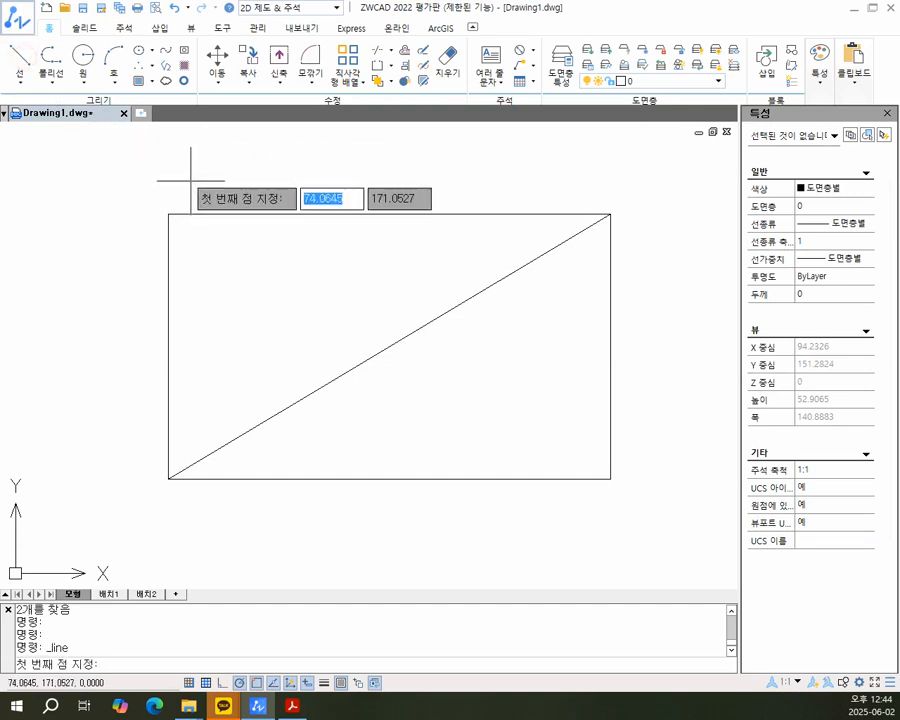
pyautogui.keyDown('shift'); pyautogui.rightClick(237, 176); pyautogui.keyUp('shift')
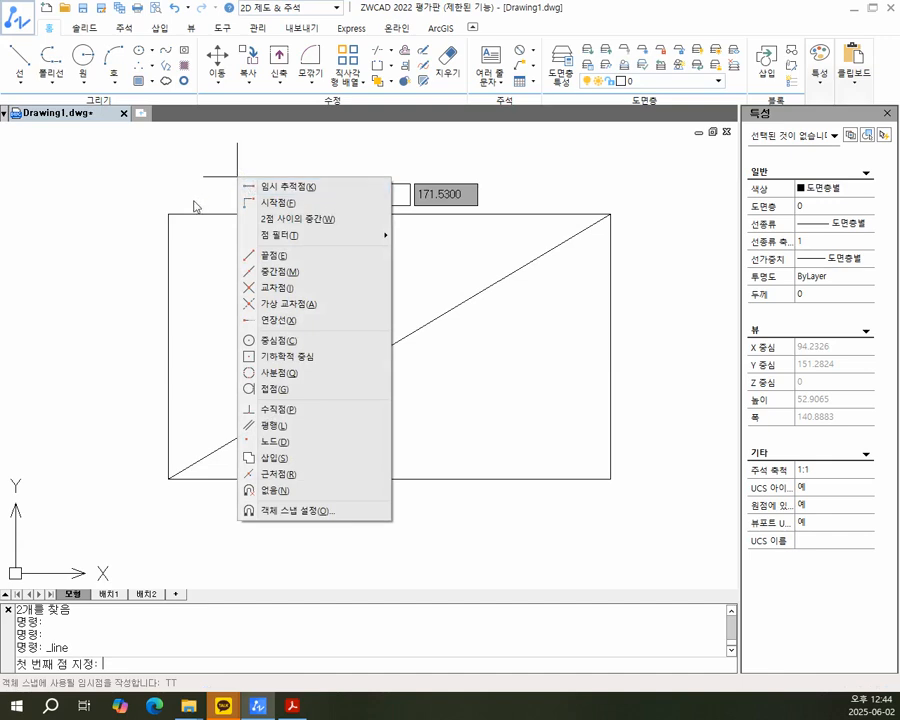
pyautogui.click(262, 256)
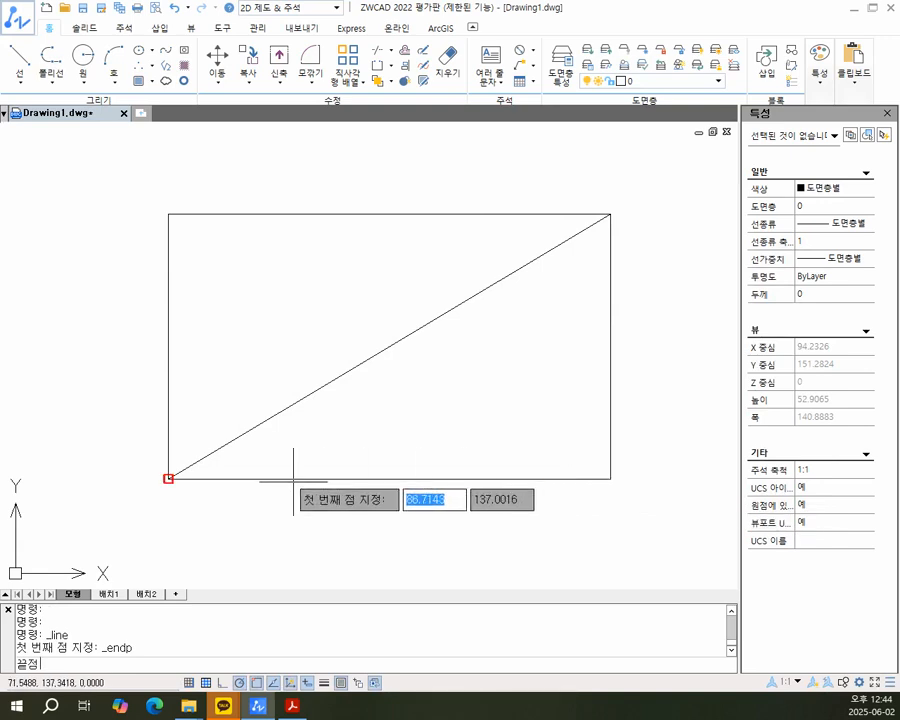
pyautogui.click(162, 221)
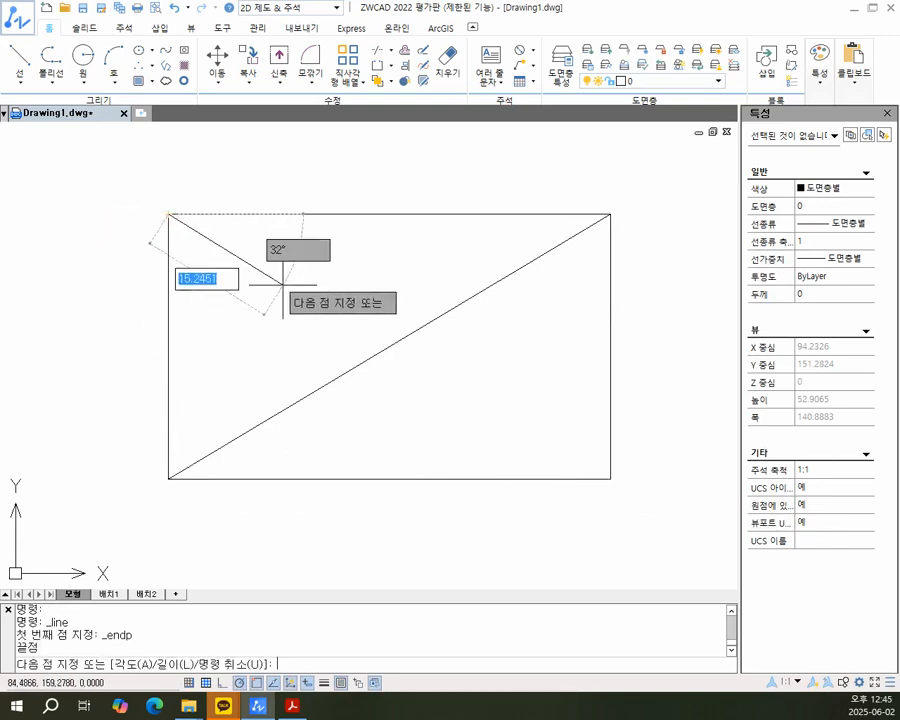
pyautogui.keyDown('shift'); pyautogui.rightClick(282, 286); pyautogui.keyUp('shift')
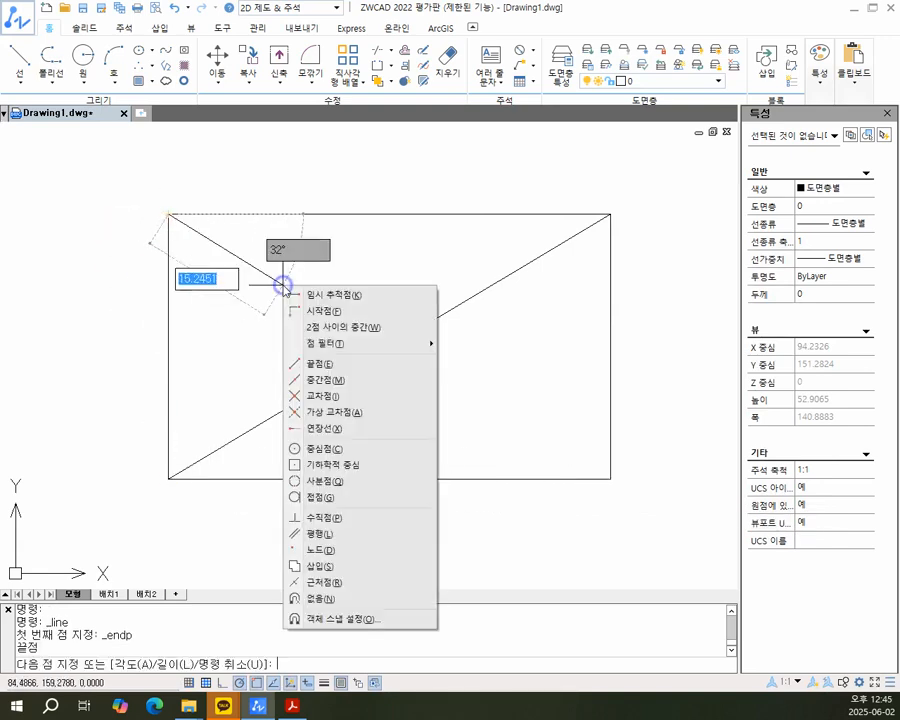
pyautogui.click(324, 381)
pyautogui.click(358, 354)
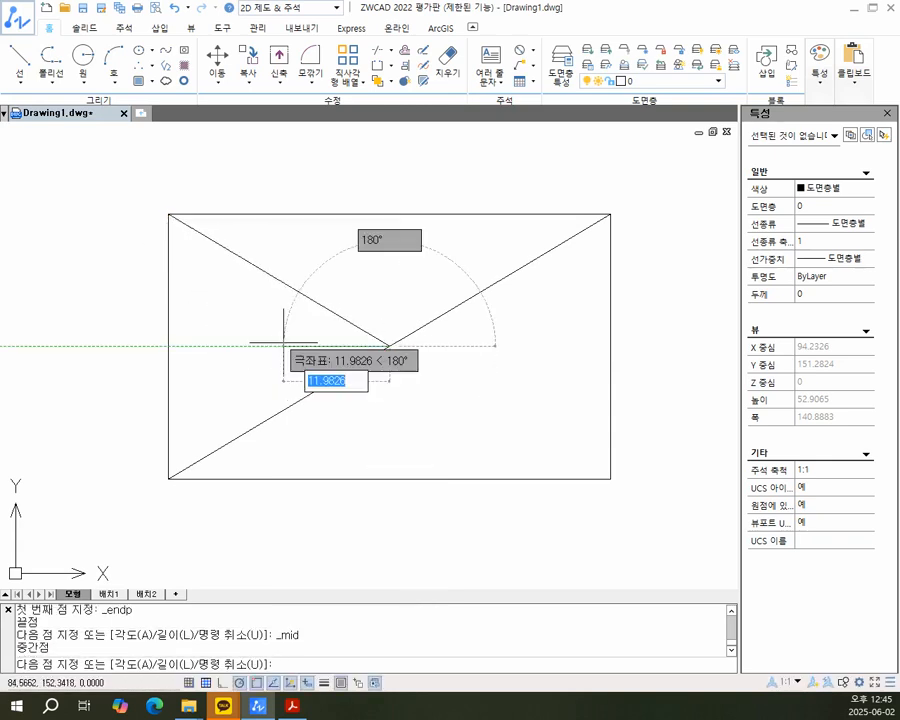
pyautogui.press('Escape')
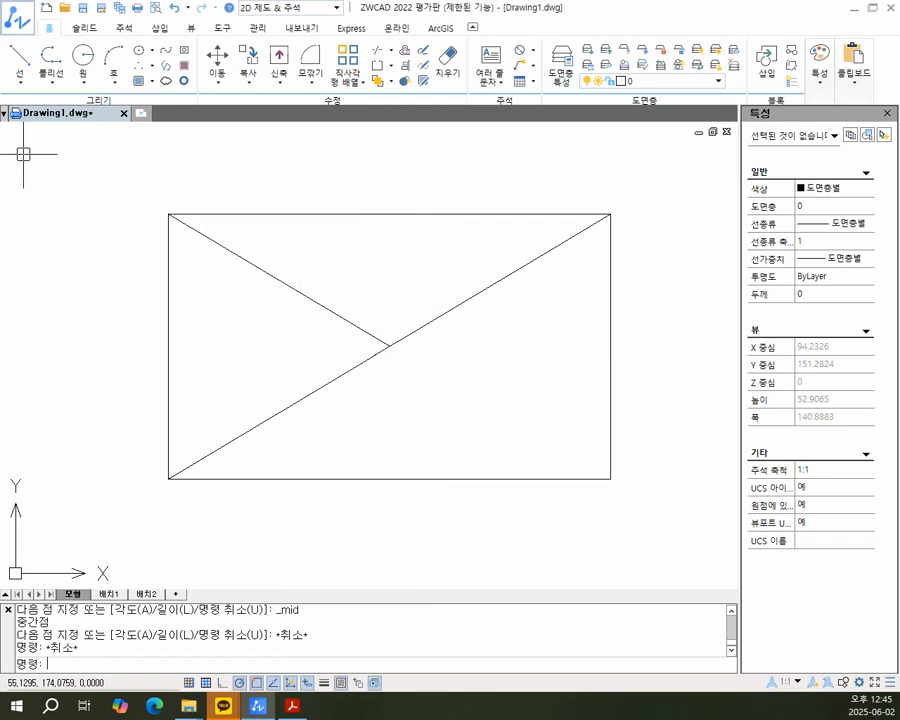
pyautogui.click(20, 68)
pyautogui.press('Escape')
pyautogui.press('Escape')
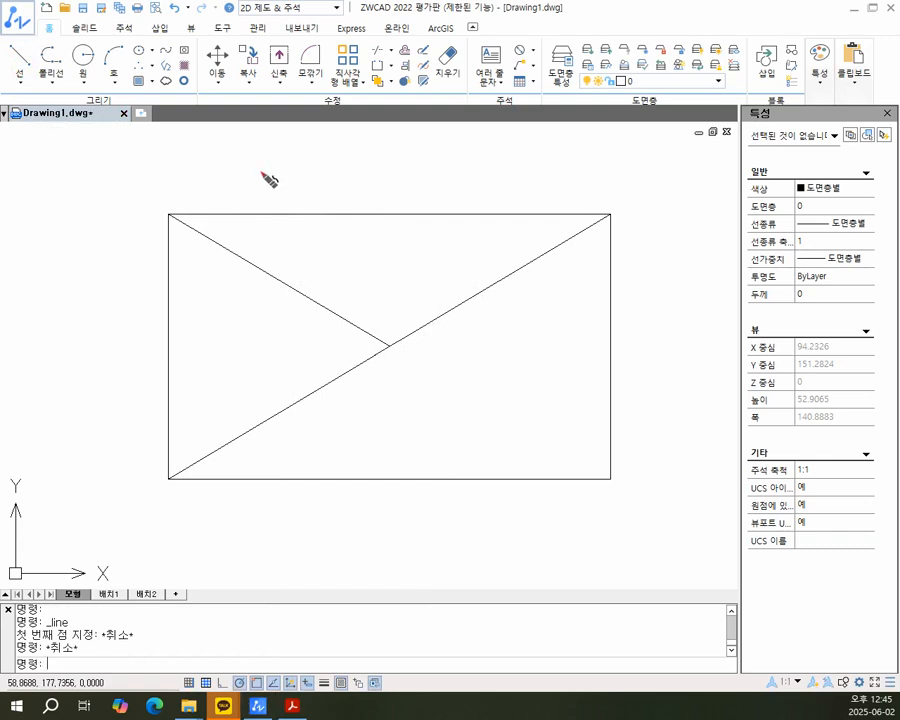
pyautogui.moveTo(250, 168); pyautogui.dragTo(530, 170)
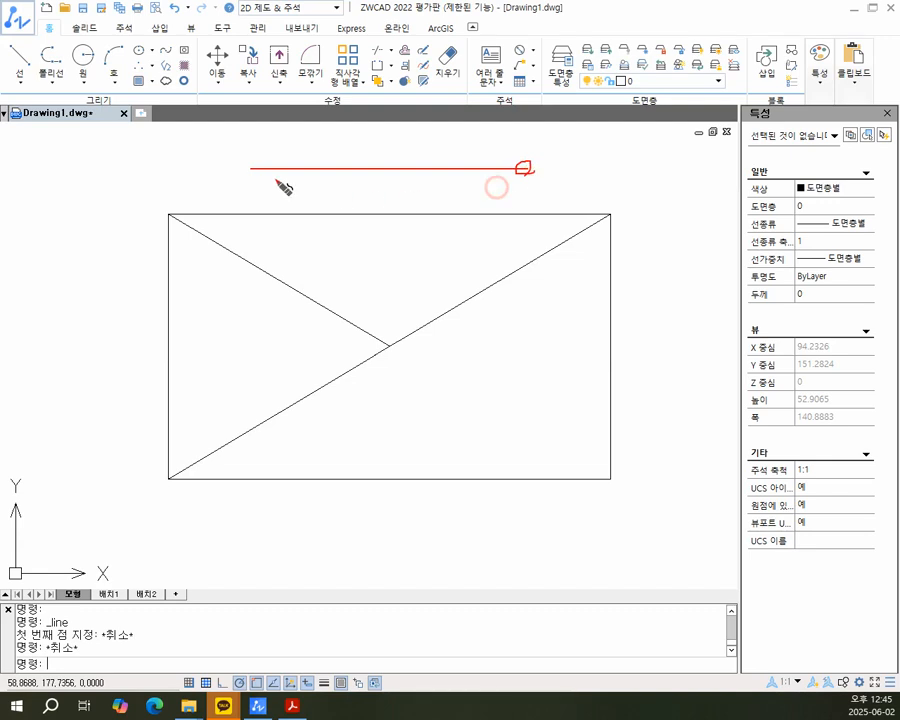
pyautogui.click(241, 170)
pyautogui.moveTo(244, 172); pyautogui.dragTo(250, 170)
pyautogui.moveTo(362, 173)
pyautogui.mouseDown()
pyautogui.moveTo(388, 176)
pyautogui.moveTo(377, 160)
pyautogui.mouseUp()
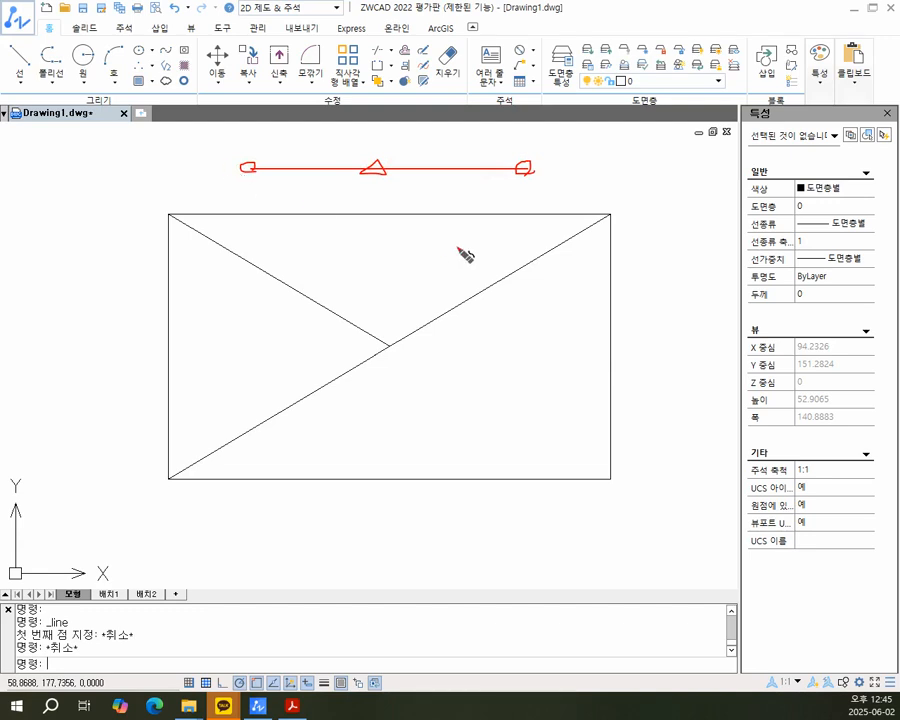
pyautogui.moveTo(415, 133); pyautogui.dragTo(563, 317)
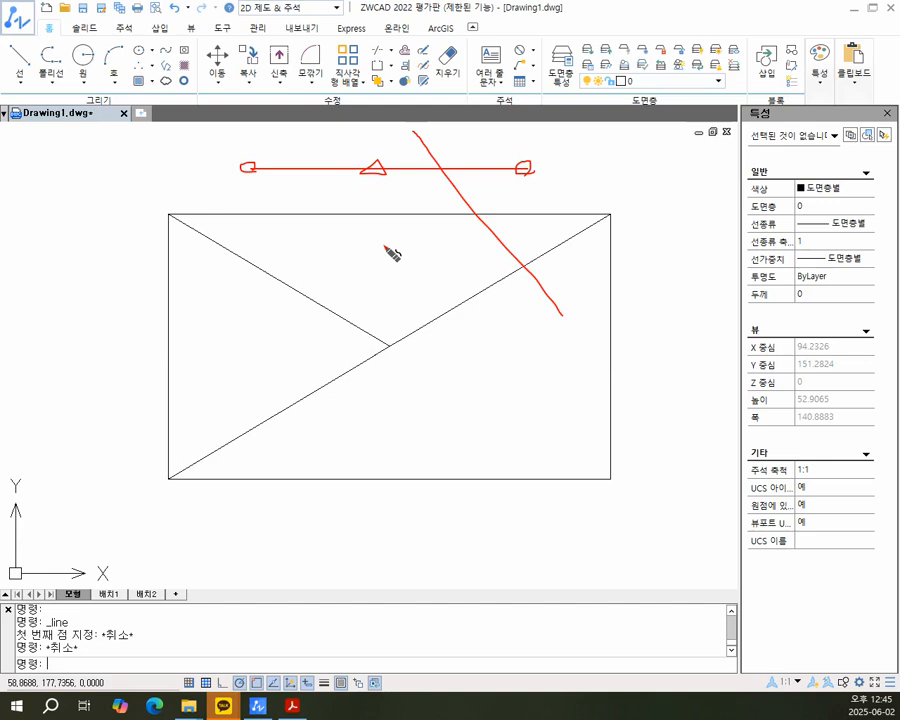
pyautogui.moveTo(431, 157)
pyautogui.mouseDown()
pyautogui.moveTo(447, 183)
pyautogui.moveTo(432, 184)
pyautogui.mouseUp()
pyautogui.moveTo(563, 318); pyautogui.dragTo(695, 213)
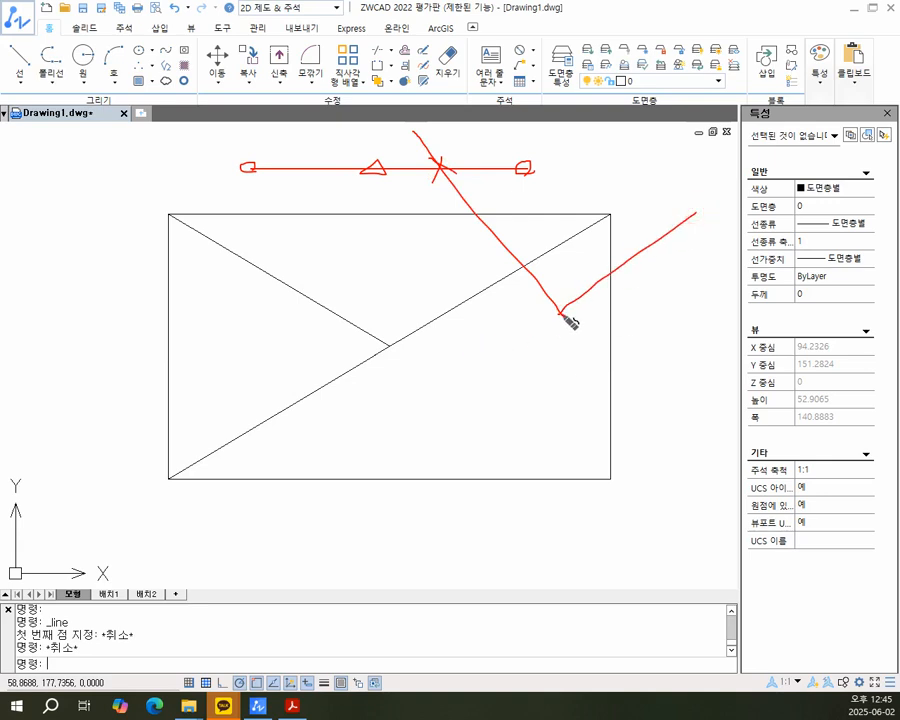
pyautogui.moveTo(569, 305)
pyautogui.mouseDown()
pyautogui.moveTo(554, 330)
pyautogui.moveTo(572, 322)
pyautogui.moveTo(568, 330)
pyautogui.moveTo(573, 314)
pyautogui.moveTo(554, 328)
pyautogui.moveTo(569, 321)
pyautogui.mouseUp()
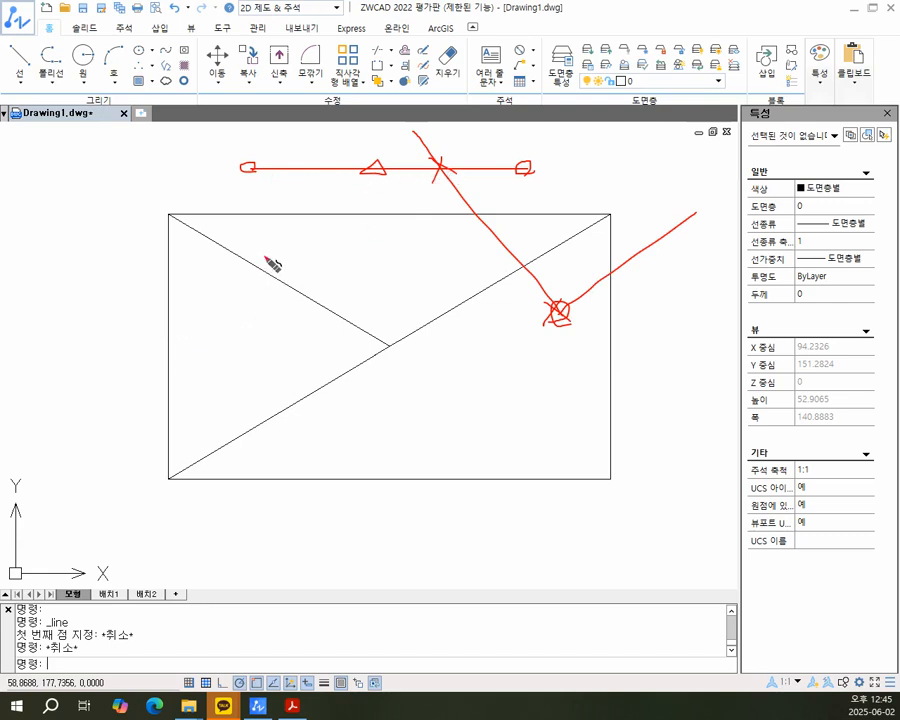
pyautogui.moveTo(225, 258)
pyautogui.mouseDown()
pyautogui.moveTo(223, 250)
pyautogui.moveTo(191, 342)
pyautogui.moveTo(315, 323)
pyautogui.moveTo(270, 250)
pyautogui.moveTo(218, 250)
pyautogui.mouseUp()
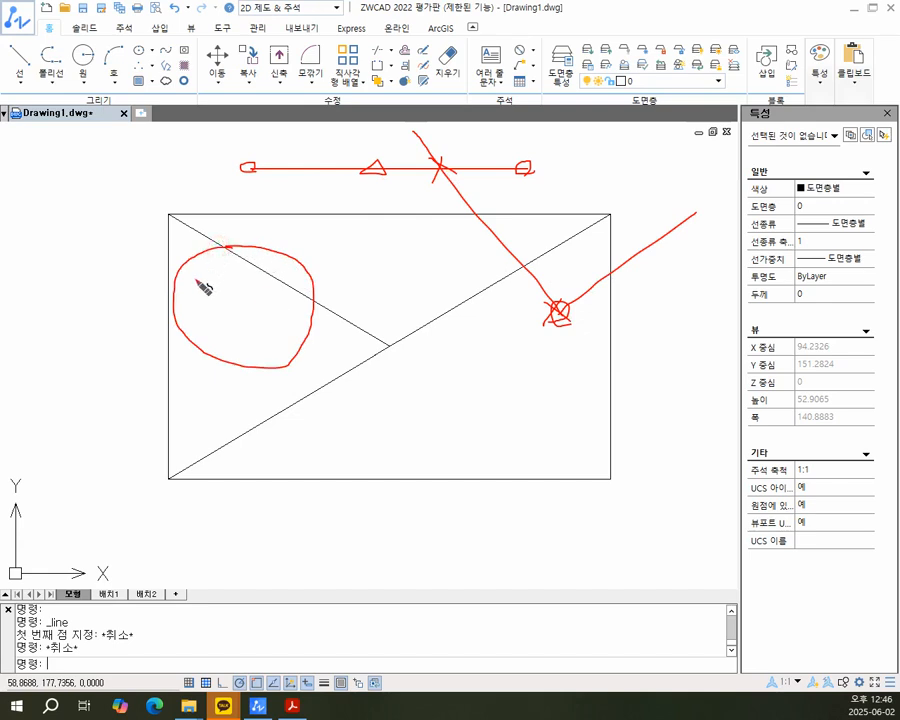
pyautogui.click(241, 296)
pyautogui.moveTo(238, 216); pyautogui.dragTo(236, 422)
pyautogui.moveTo(143, 300); pyautogui.dragTo(356, 298)
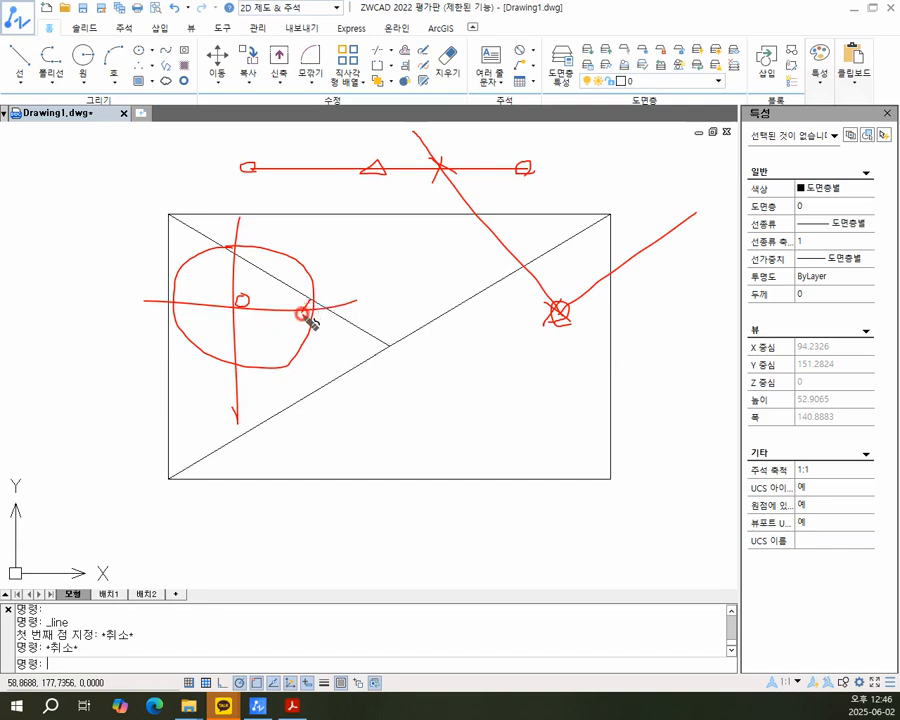
pyautogui.moveTo(306, 312)
pyautogui.mouseDown()
pyautogui.moveTo(330, 316)
pyautogui.moveTo(302, 322)
pyautogui.mouseUp()
pyautogui.moveTo(238, 248)
pyautogui.mouseDown()
pyautogui.moveTo(230, 241)
pyautogui.moveTo(246, 252)
pyautogui.moveTo(270, 248)
pyautogui.moveTo(260, 255)
pyautogui.mouseUp()
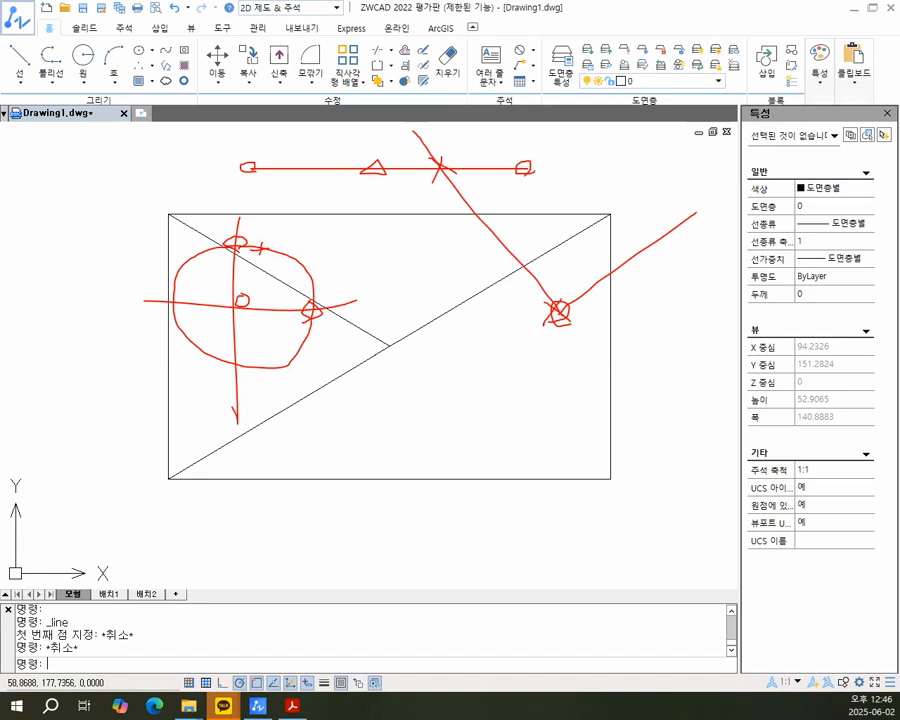
pyautogui.press('Escape')
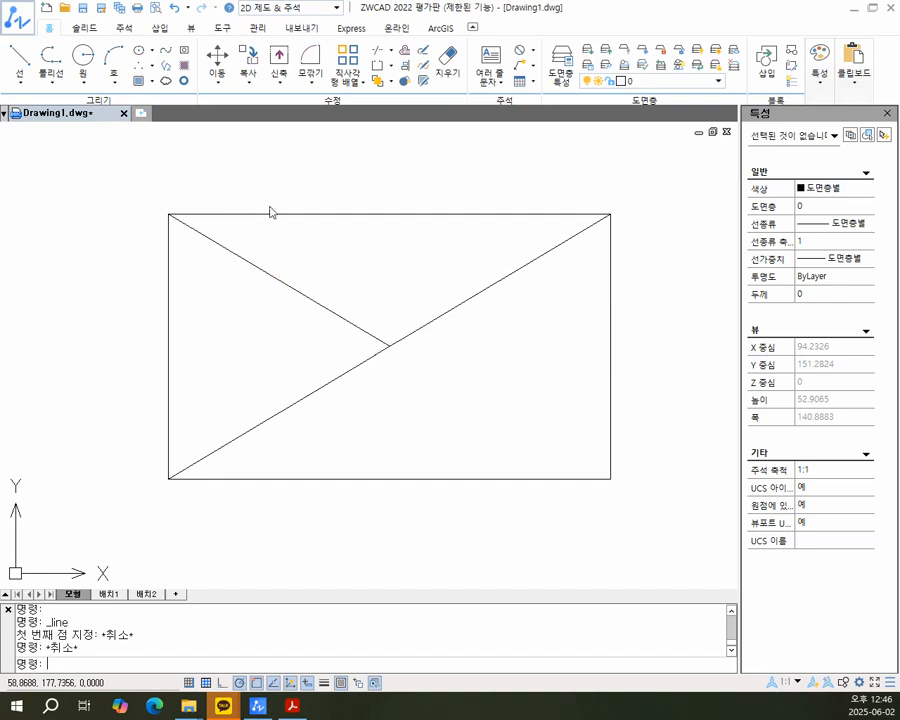
# Draw a line from the rectangle's centre, where the diagonals meet, to its lower-right corner using the running object snaps.
pyautogui.click(19, 58)
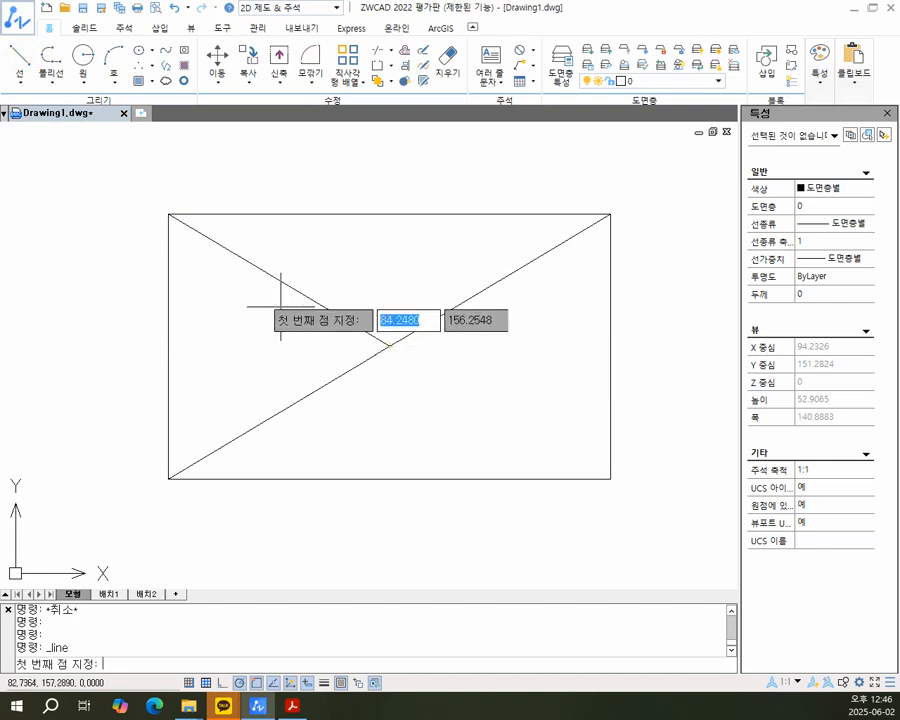
pyautogui.click(387, 348)
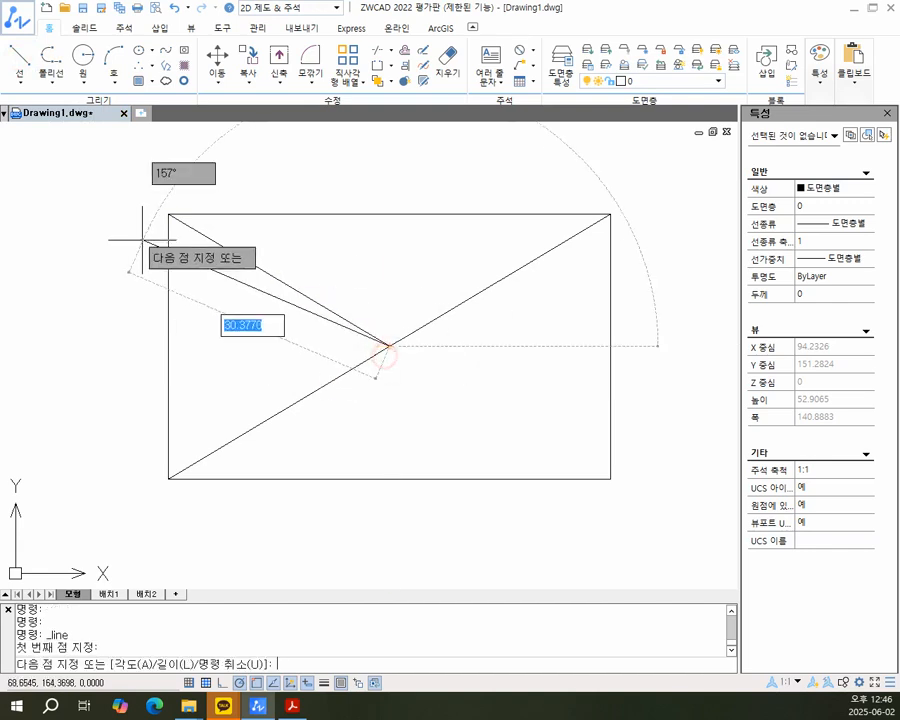
pyautogui.click(609, 478)
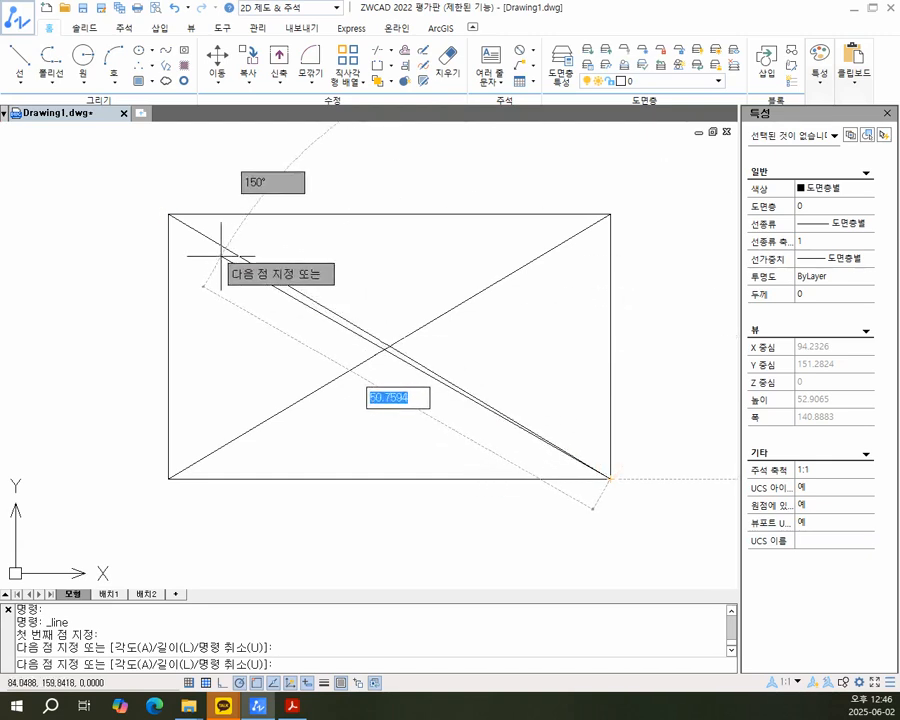
pyautogui.press('Escape')
# Draw connected lines from the top edge's midpoint to the upper-left half-diagonal's midpoint, vertically down to the other diagonal, to the lower-right corner and back.
pyautogui.click(18, 58)
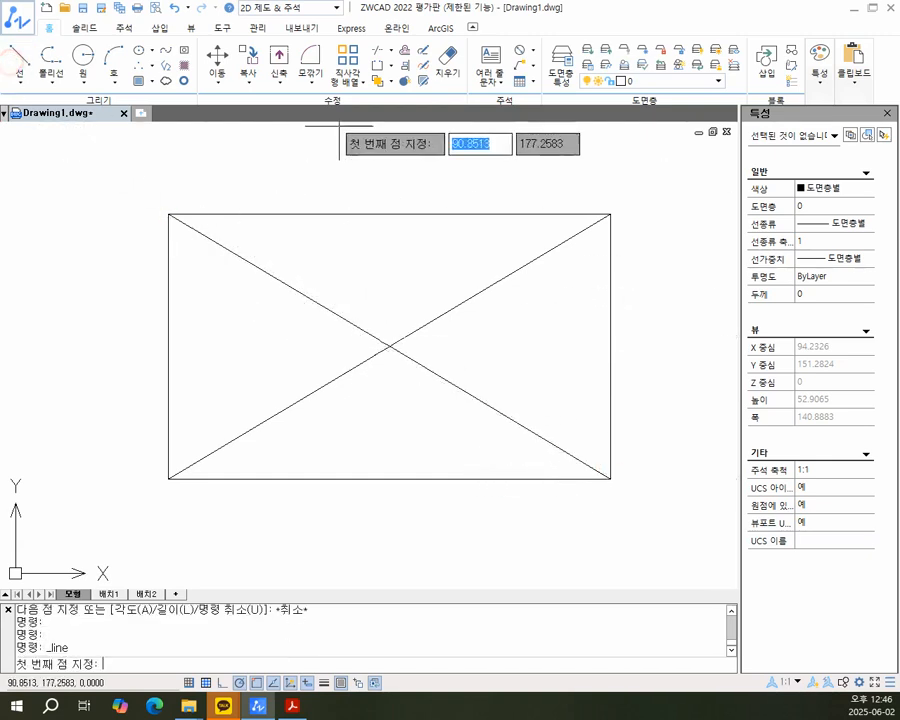
pyautogui.click(389, 212)
pyautogui.click(279, 279)
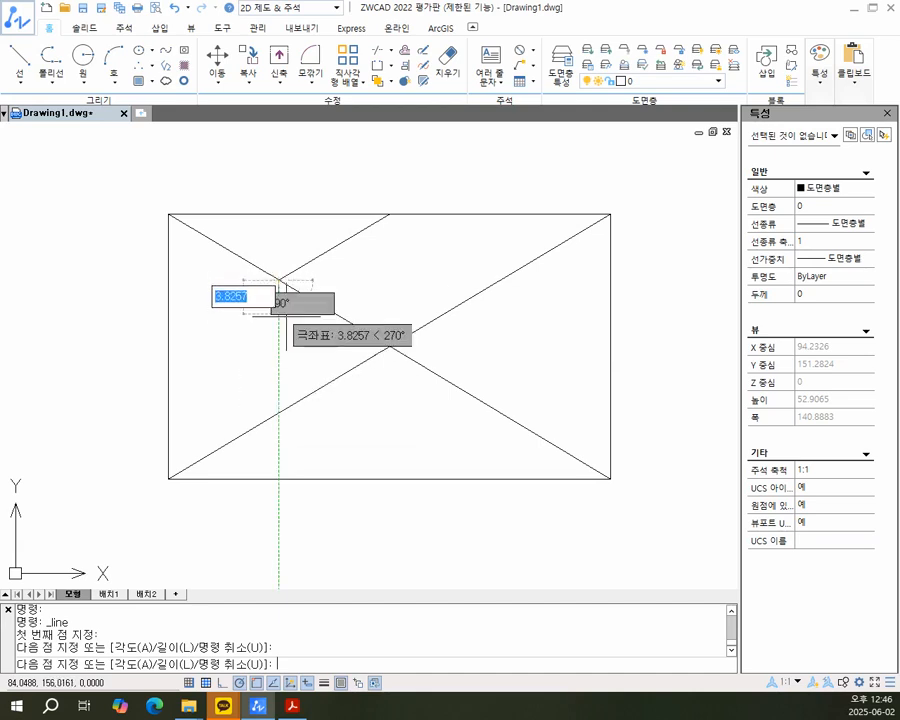
pyautogui.click(279, 411)
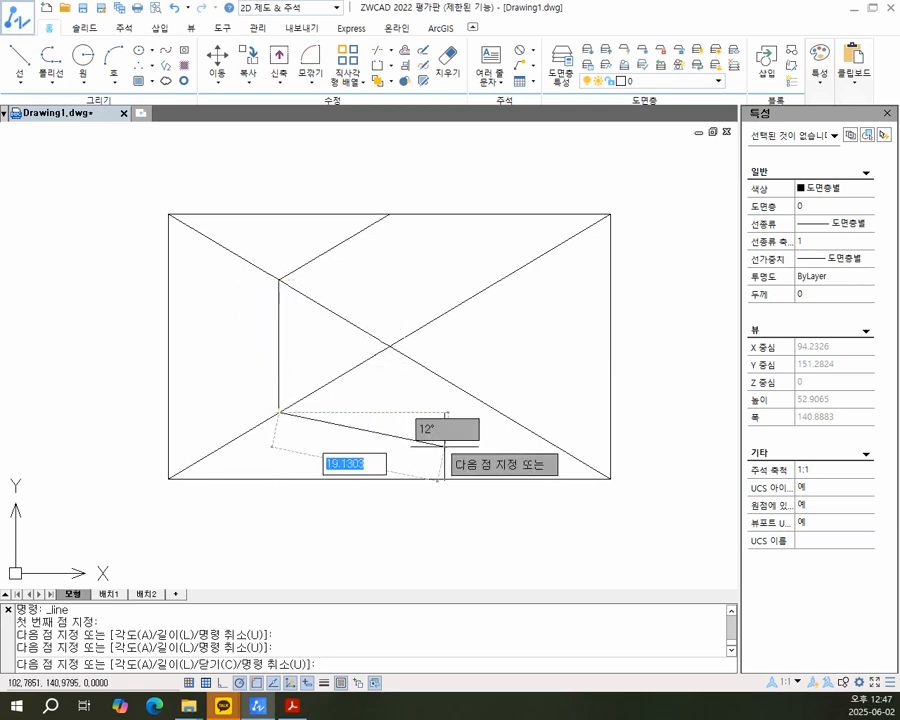
pyautogui.click(607, 477)
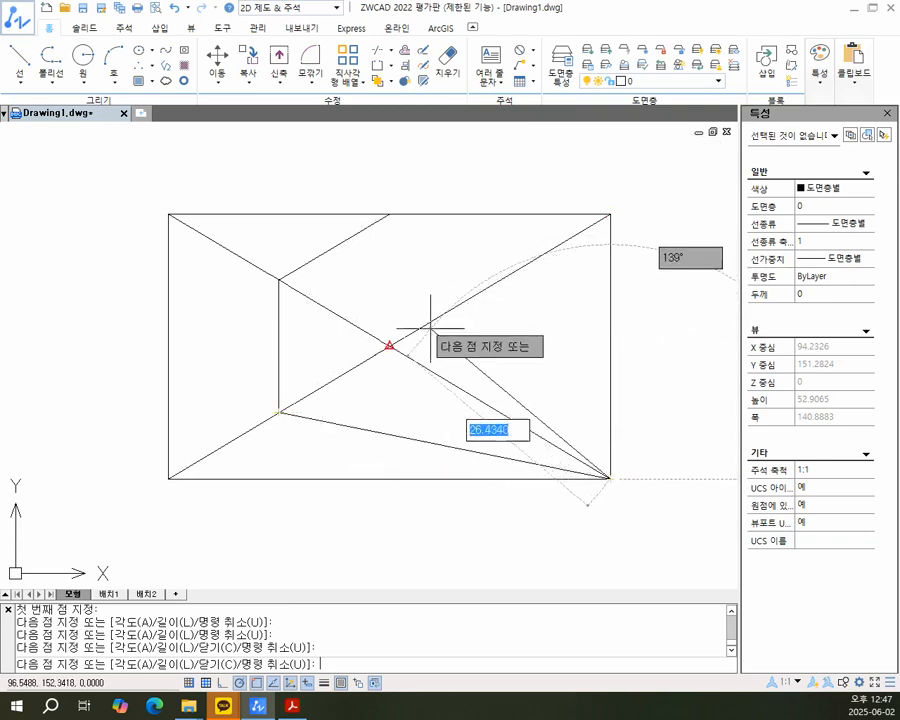
pyautogui.click(390, 213)
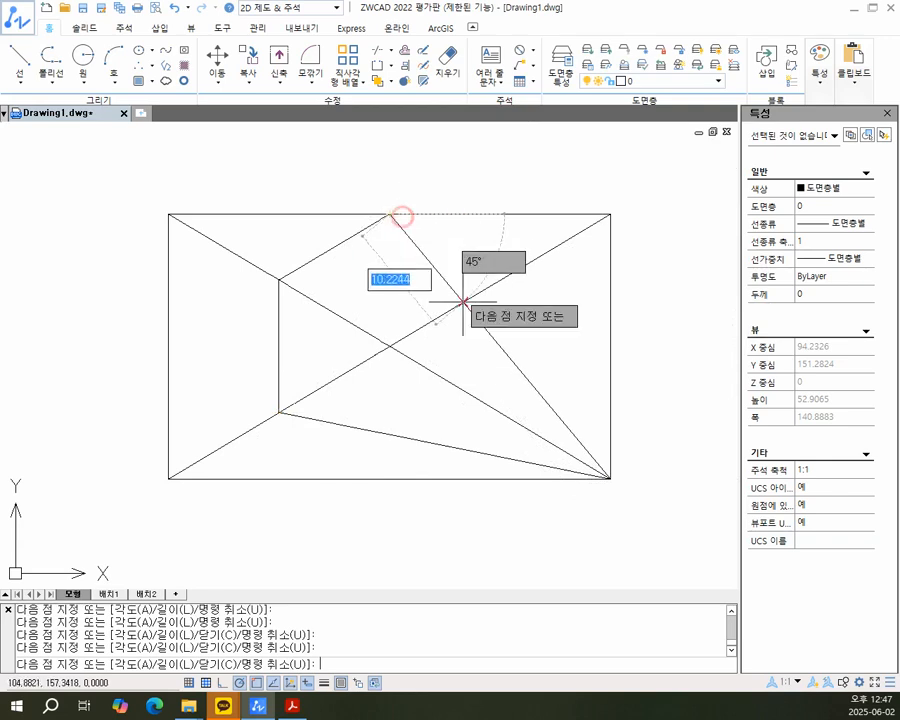
pyautogui.click(279, 280)
pyautogui.press('Escape')
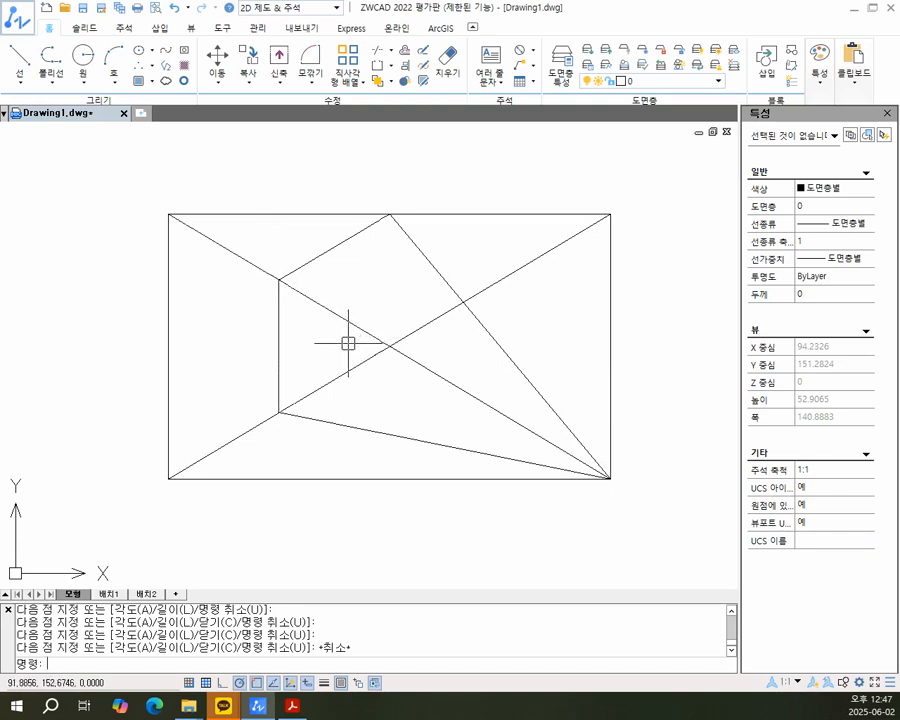
# Review which running object snap modes are enabled in the drafting settings and close the dialog with 확인 (OK).
pyautogui.rightClick(257, 684)
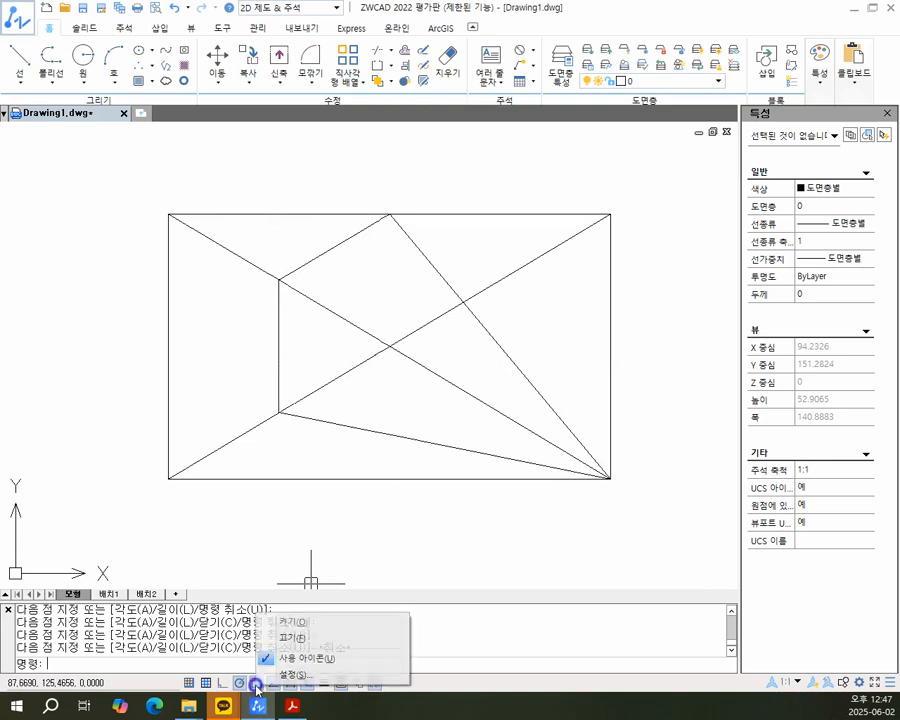
pyautogui.click(294, 675)
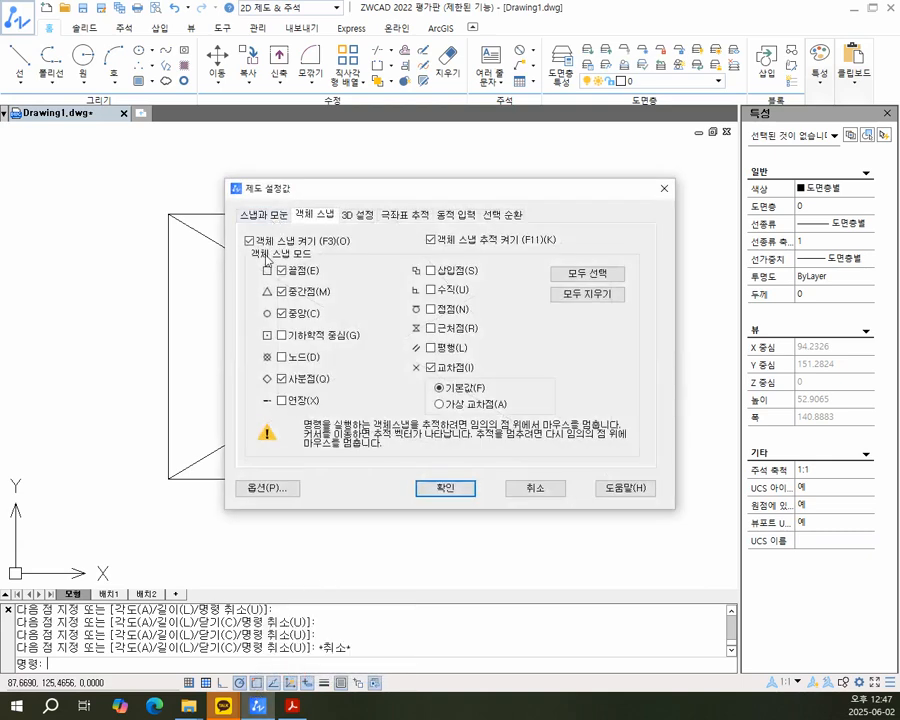
pyautogui.click(428, 490)
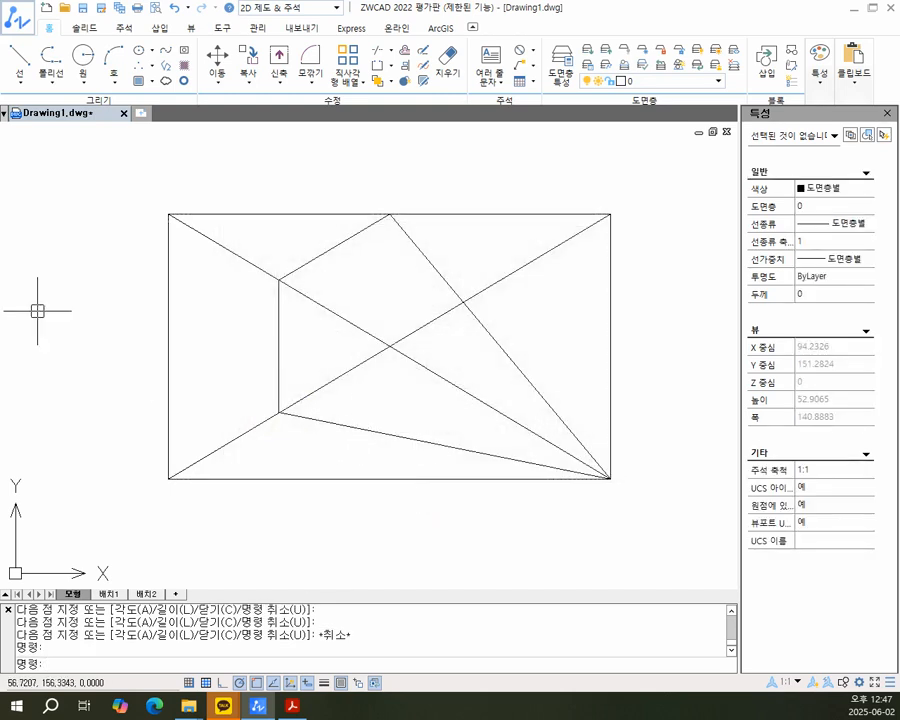